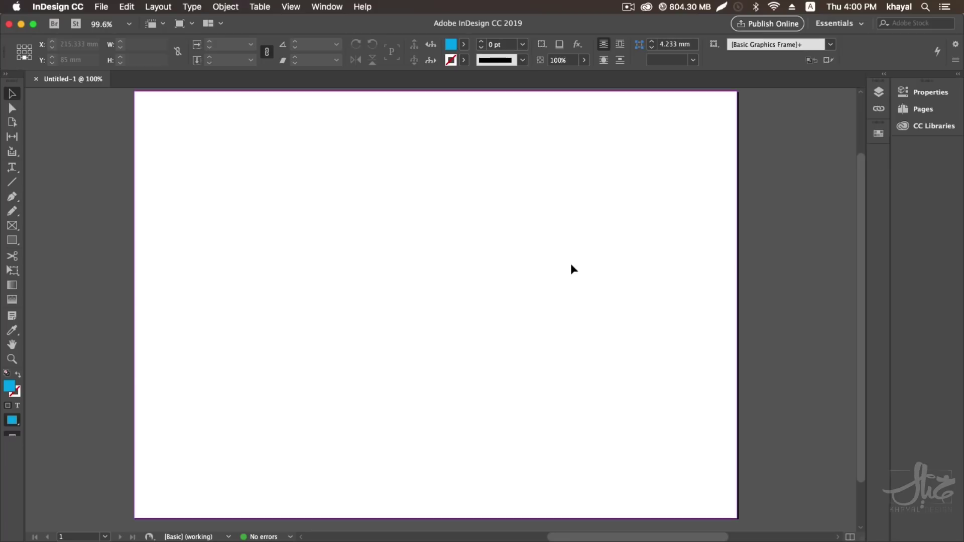
- Show the Swatches panel with the default colour swatches beside the blank page
{"action": "left_click", "coordinate": [878, 134]}
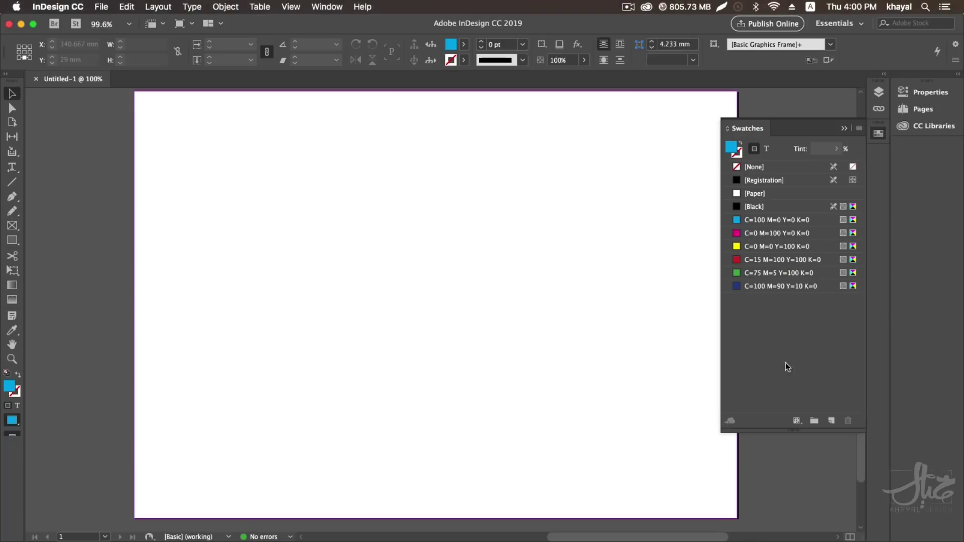
- Make the default fill a white-to-black linear gradient, then close the gradient settings
{"action": "left_click", "coordinate": [11, 286]}
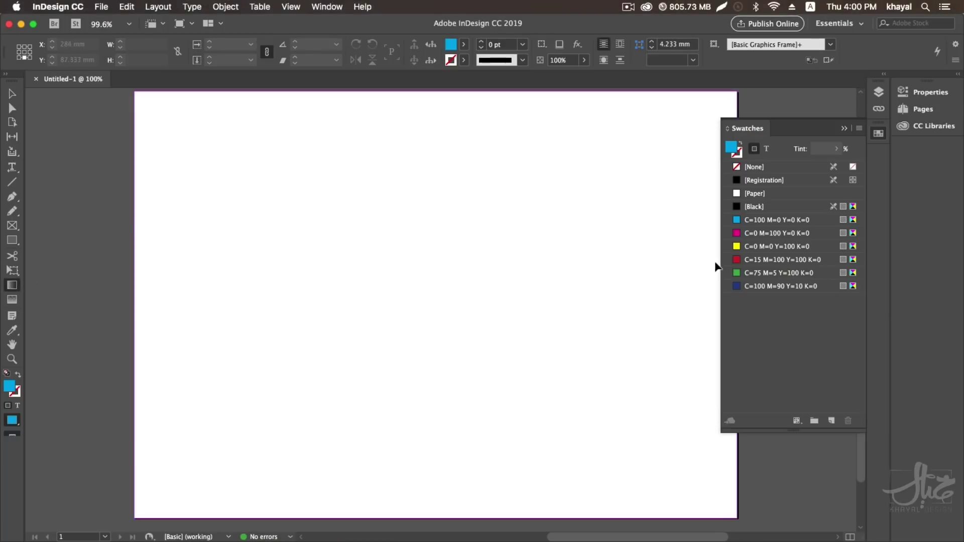
{"action": "left_click", "coordinate": [844, 128]}
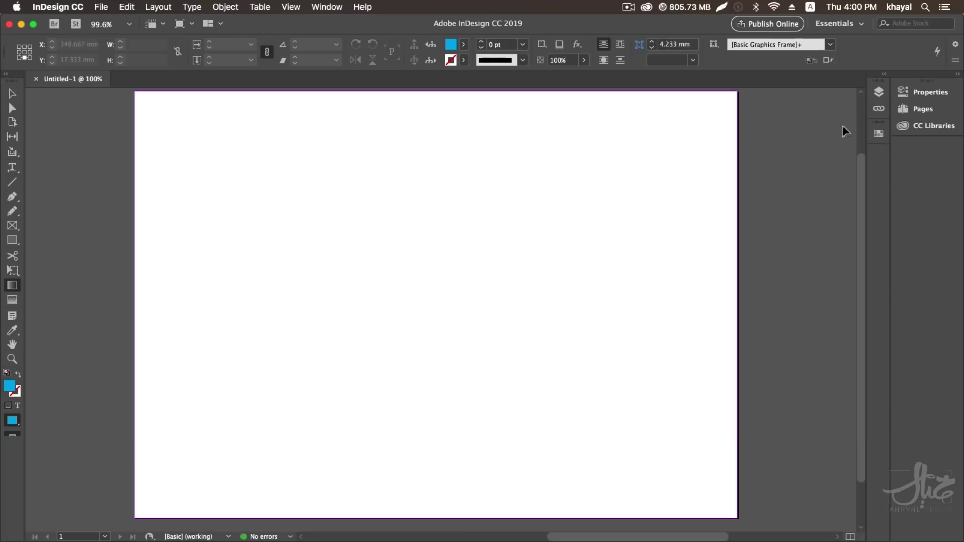
{"action": "double_click", "coordinate": [12, 285]}
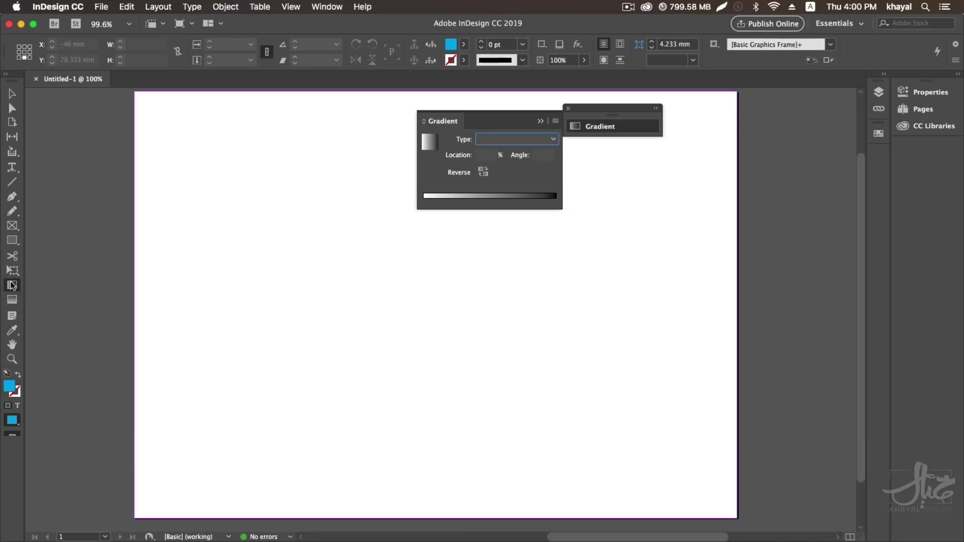
{"action": "left_click", "coordinate": [512, 193]}
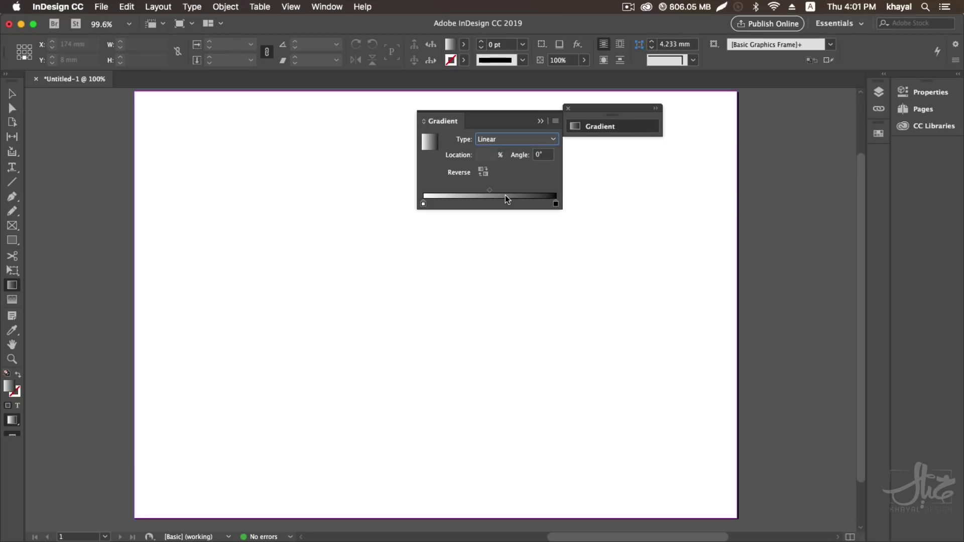
{"action": "left_click", "coordinate": [540, 121]}
{"action": "left_click", "coordinate": [567, 109]}
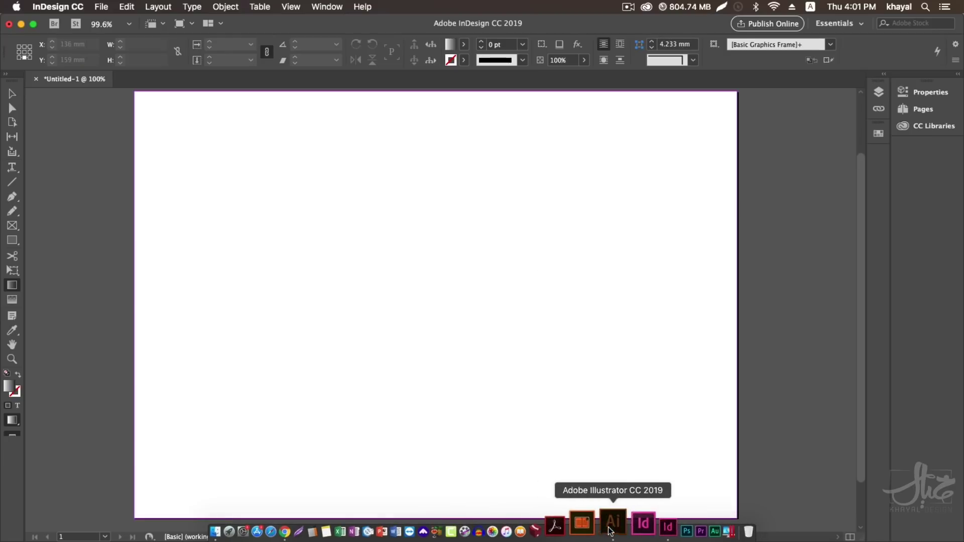
- Switch to Illustrator and open the Swatch Libraries menu from its Swatches panel
{"action": "left_click", "coordinate": [612, 524]}
{"action": "left_click", "coordinate": [807, 144]}
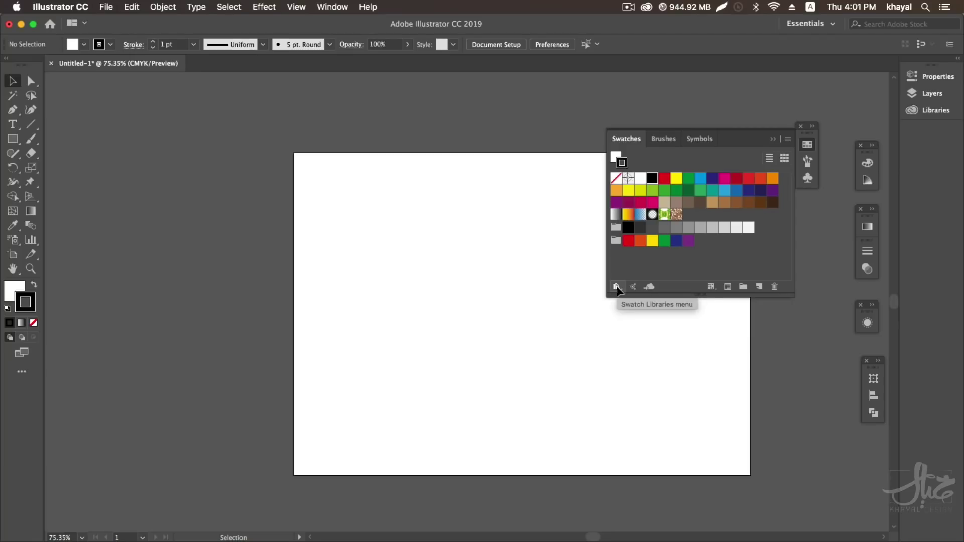
{"action": "left_click", "coordinate": [616, 287]}
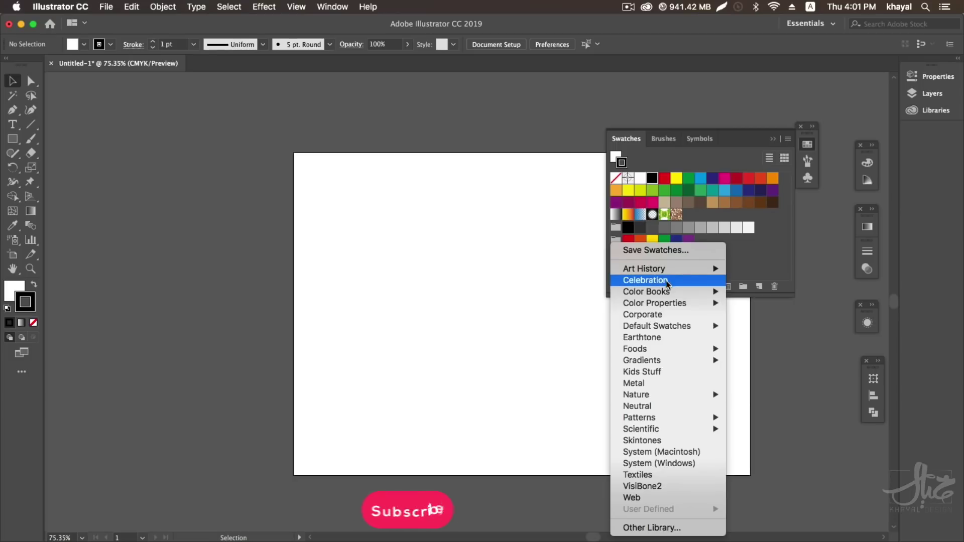
{"action": "mouse_move", "coordinate": [645, 291]}
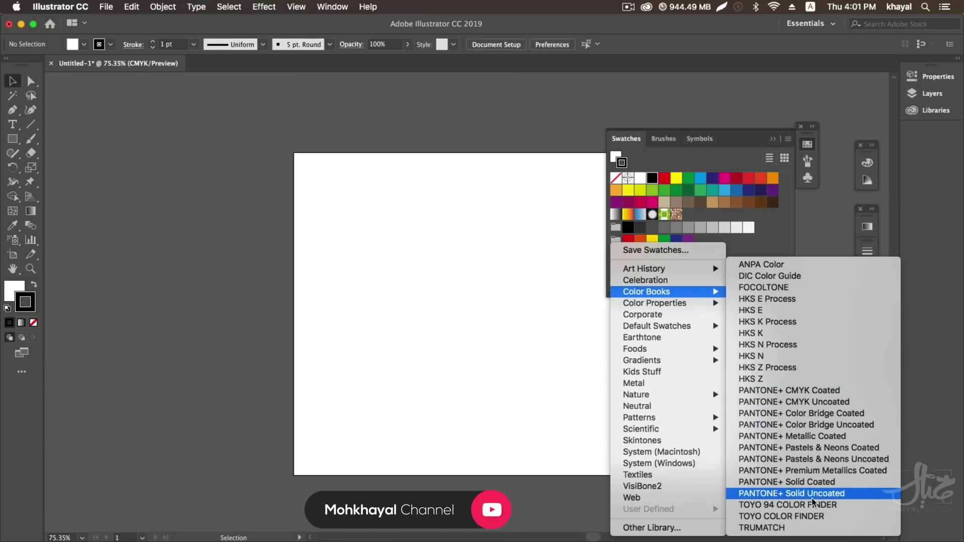
- Add PANTONE Process Blue U, a magenta, a grey and a tan from PANTONE+ Solid Uncoated to Swatches
{"action": "left_click", "coordinate": [791, 493]}
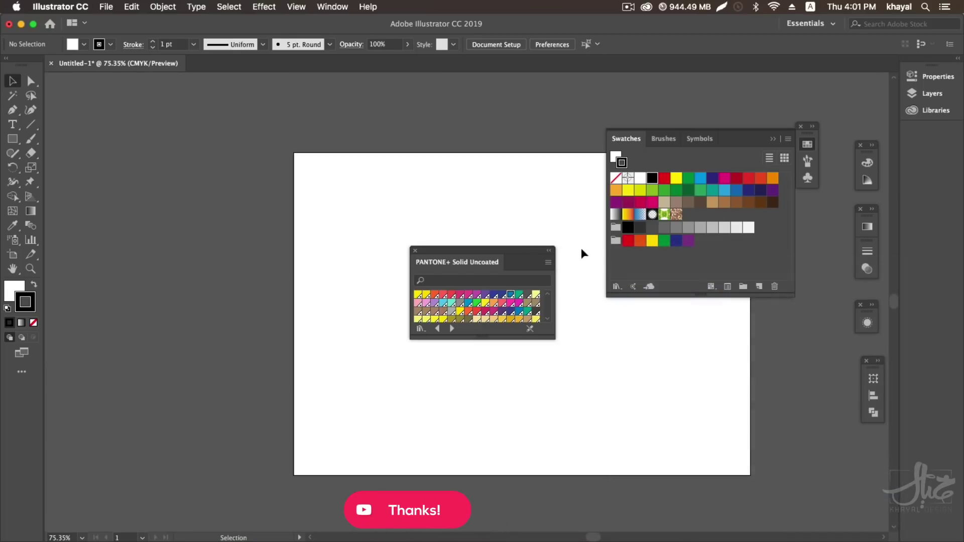
{"action": "left_click", "coordinate": [510, 295]}
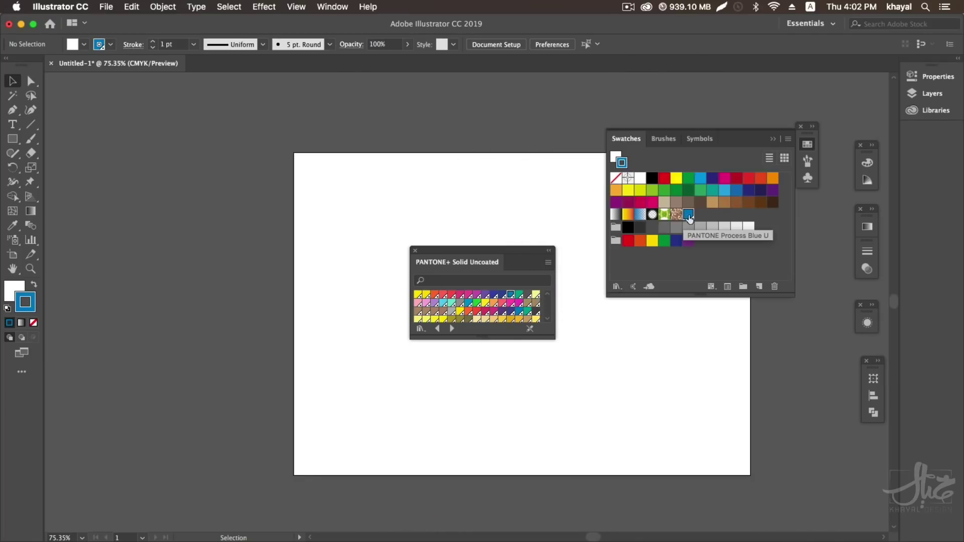
{"action": "left_click", "coordinate": [520, 306]}
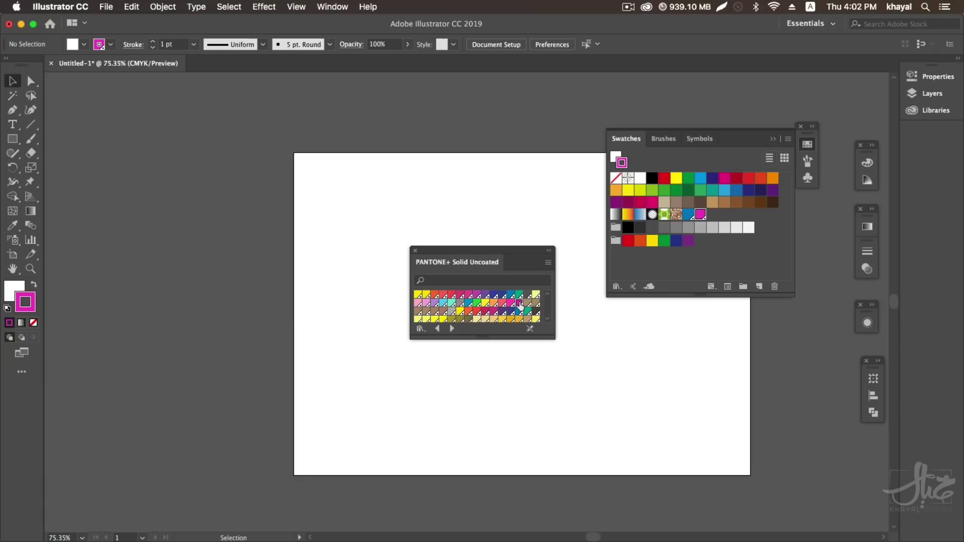
{"action": "left_click", "coordinate": [451, 312]}
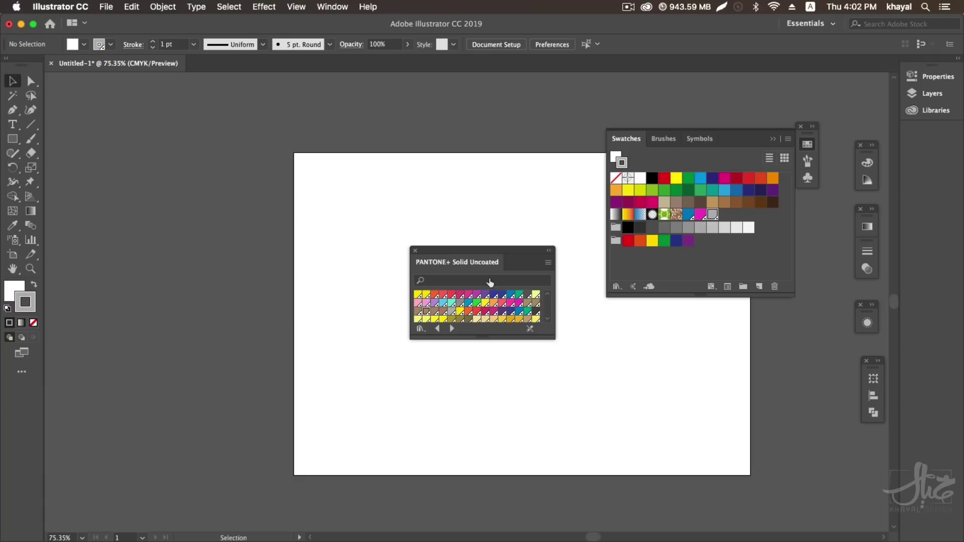
{"action": "left_click", "coordinate": [425, 312]}
{"action": "left_click", "coordinate": [549, 250]}
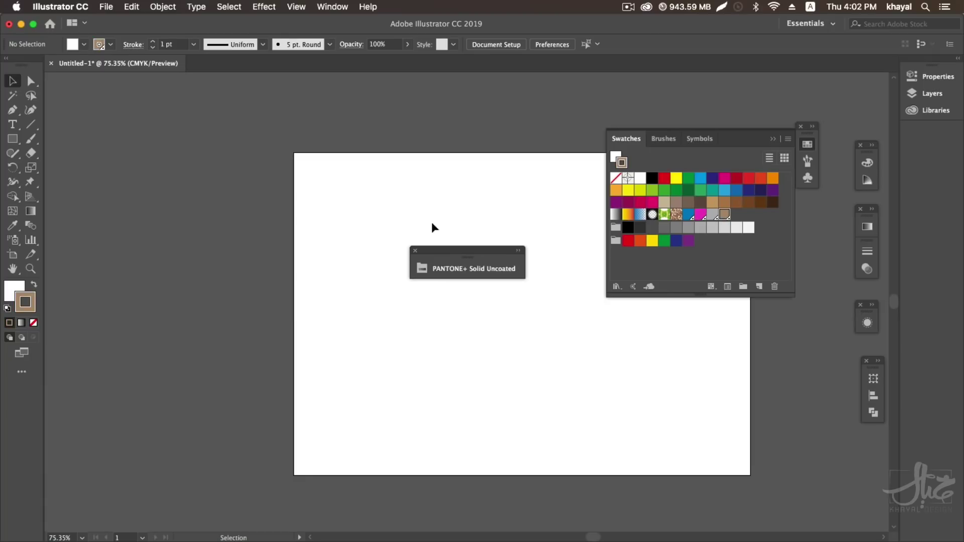
{"action": "left_click", "coordinate": [414, 251]}
- Draw a square filled 5B3009, add that dark brown as a swatch, then delete the square
{"action": "left_click", "coordinate": [13, 139]}
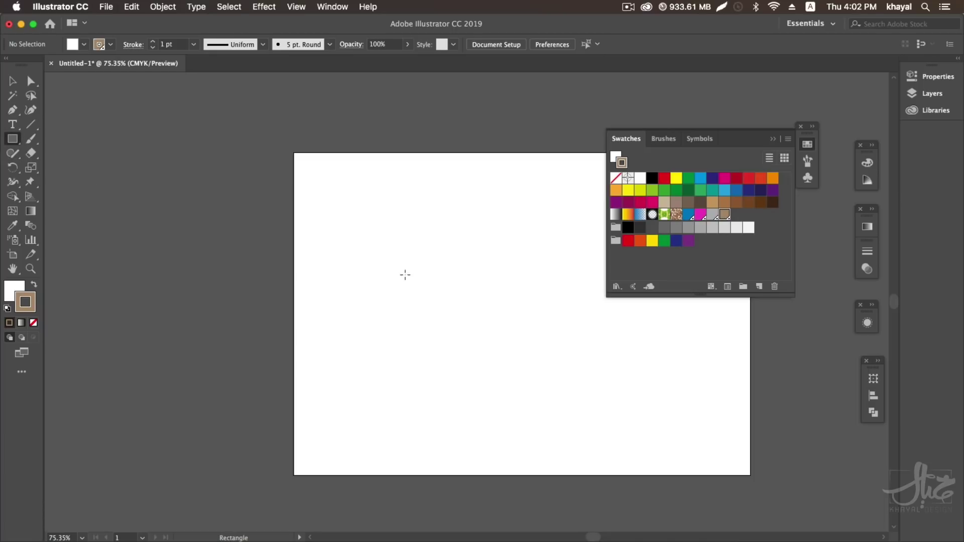
{"action": "left_click_drag", "start_coordinate": [405, 275], "coordinate": [517, 387]}
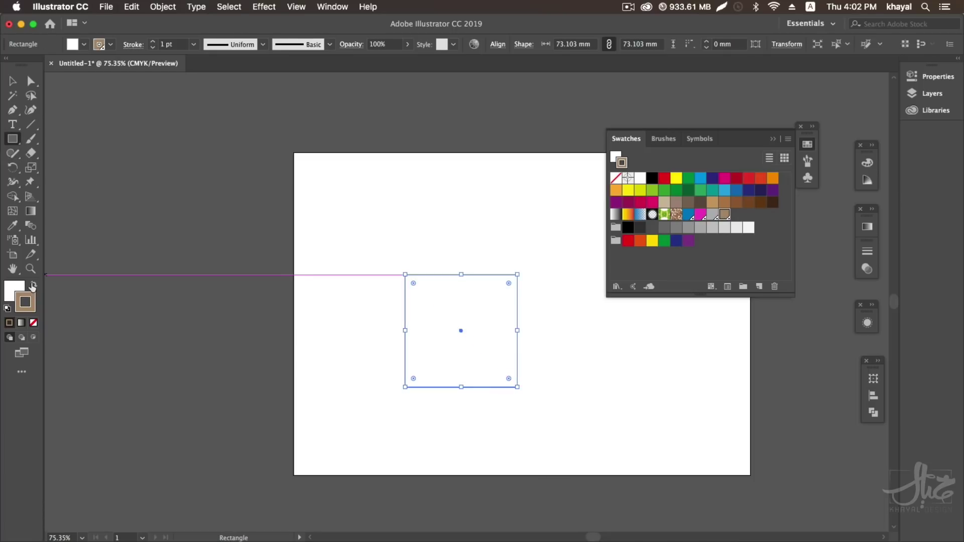
{"action": "left_click", "coordinate": [33, 284]}
{"action": "double_click", "coordinate": [714, 187]}
{"action": "type", "text": "5B3009"}
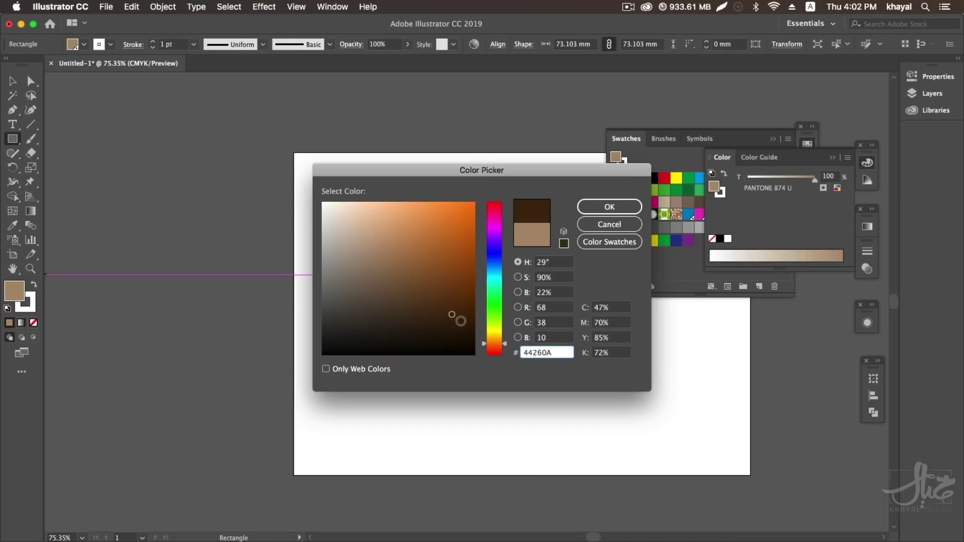
{"action": "left_click", "coordinate": [583, 210]}
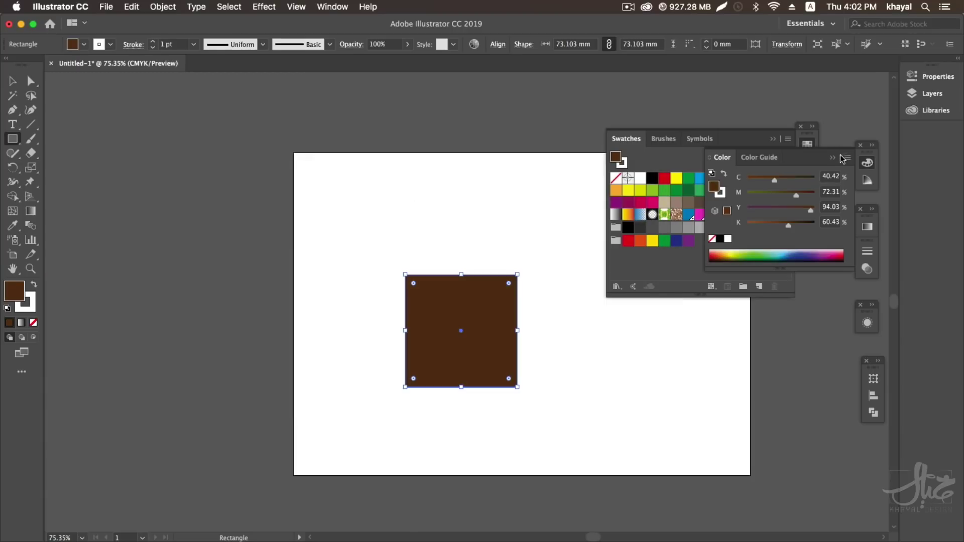
{"action": "left_click", "coordinate": [13, 82]}
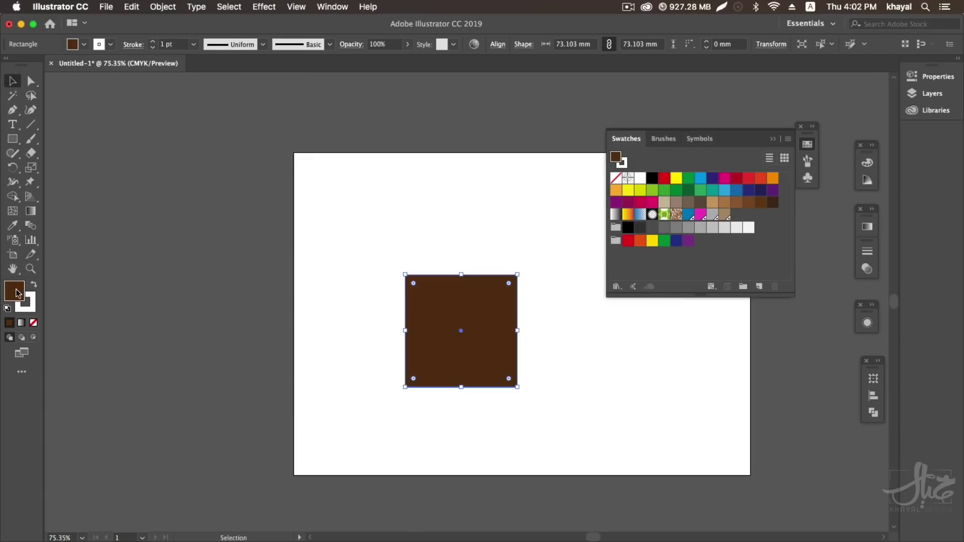
{"action": "left_click_drag", "start_coordinate": [15, 290], "coordinate": [665, 247]}
{"action": "key", "text": "Delete"}
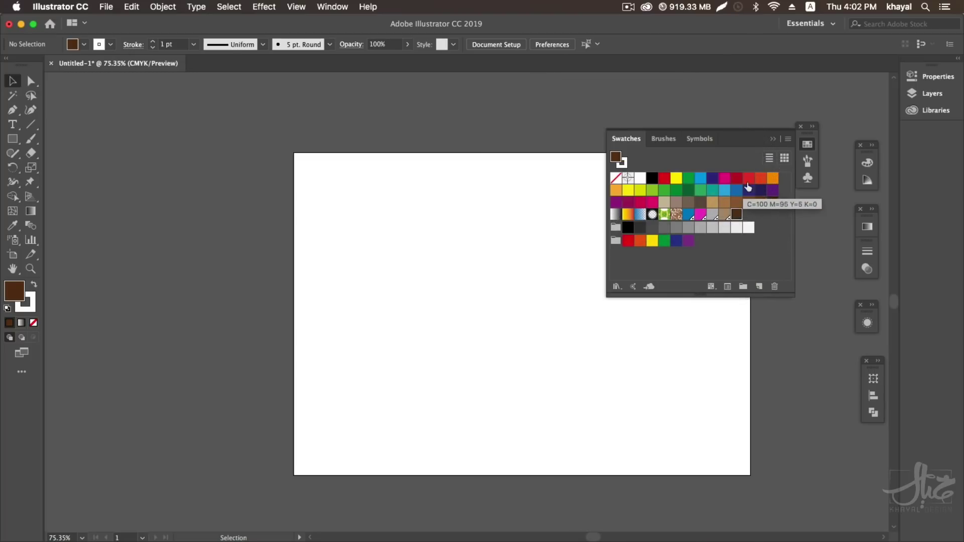
- Save the swatches as color.ase on the Desktop and switch back to InDesign
{"action": "left_click", "coordinate": [787, 139]}
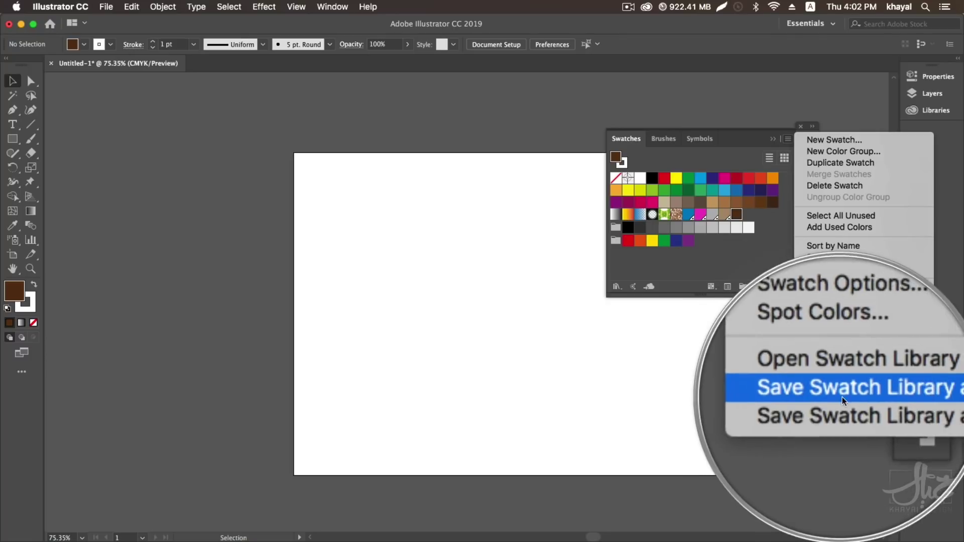
{"action": "left_click", "coordinate": [857, 394]}
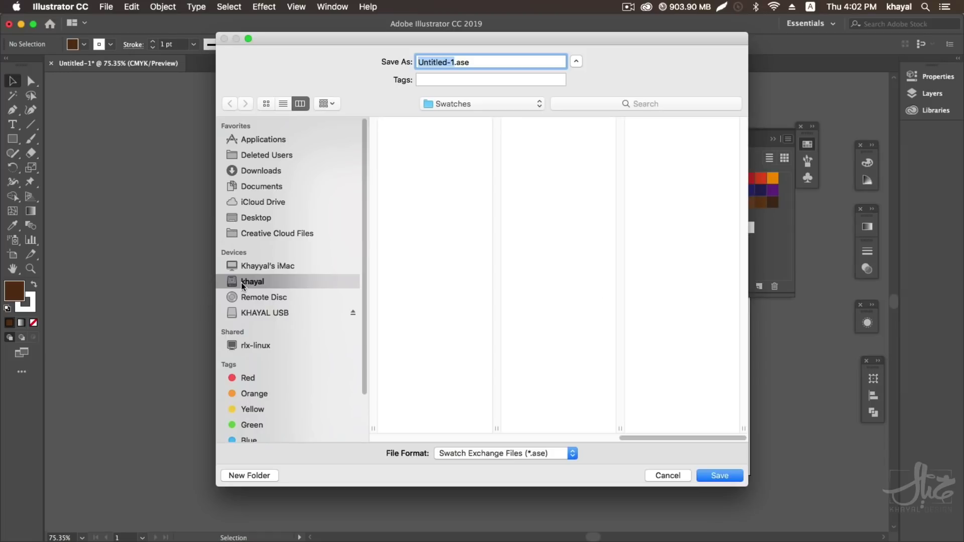
{"action": "left_click", "coordinate": [257, 217]}
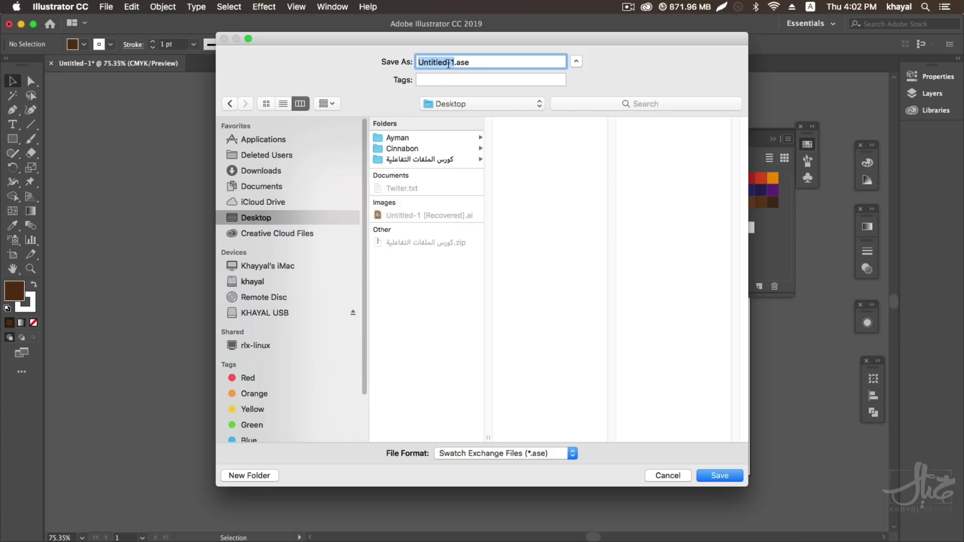
{"action": "type", "text": "color"}
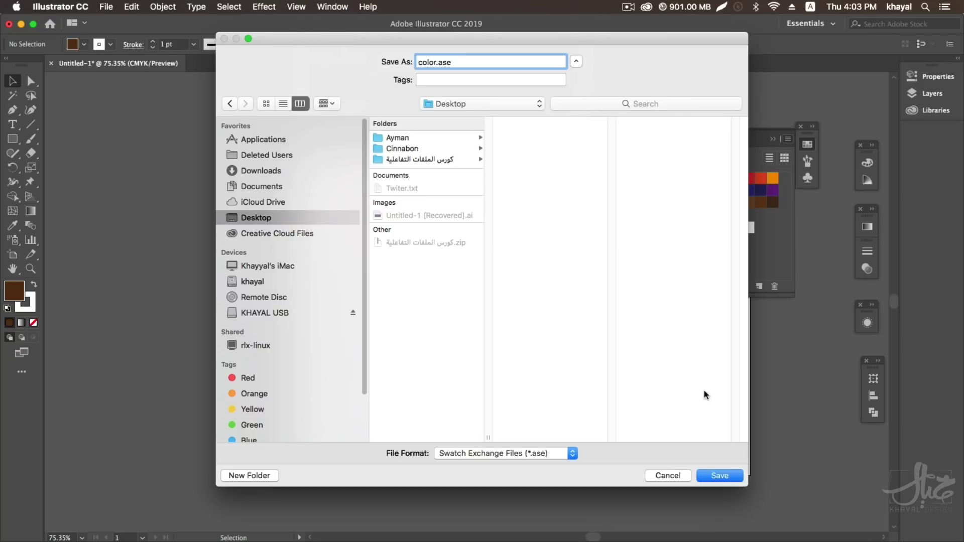
{"action": "left_click", "coordinate": [733, 475]}
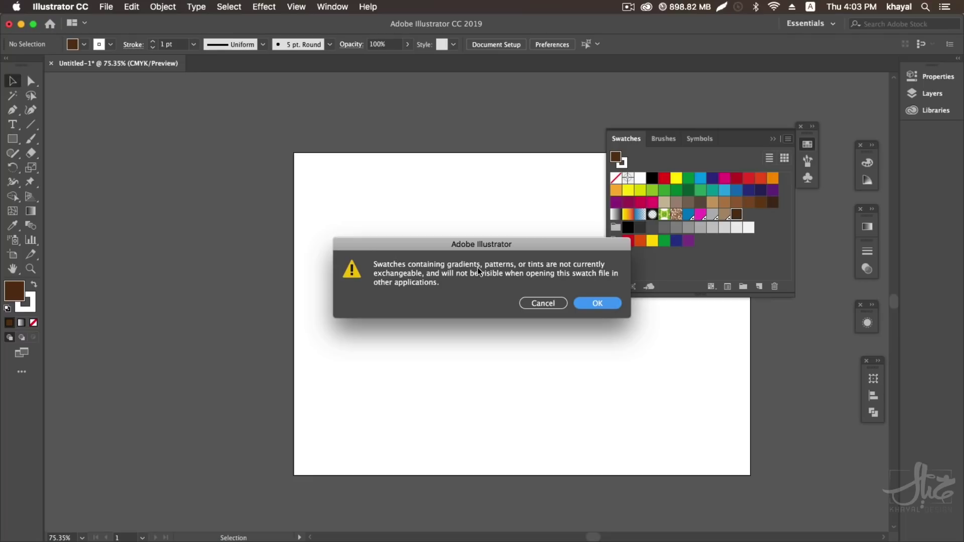
{"action": "left_click", "coordinate": [596, 304]}
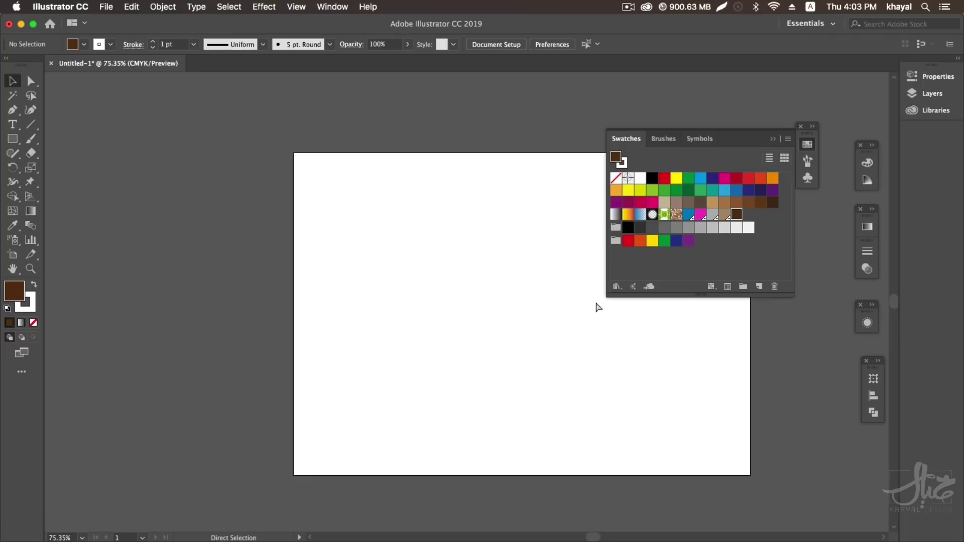
{"action": "key", "text": "super+Tab"}
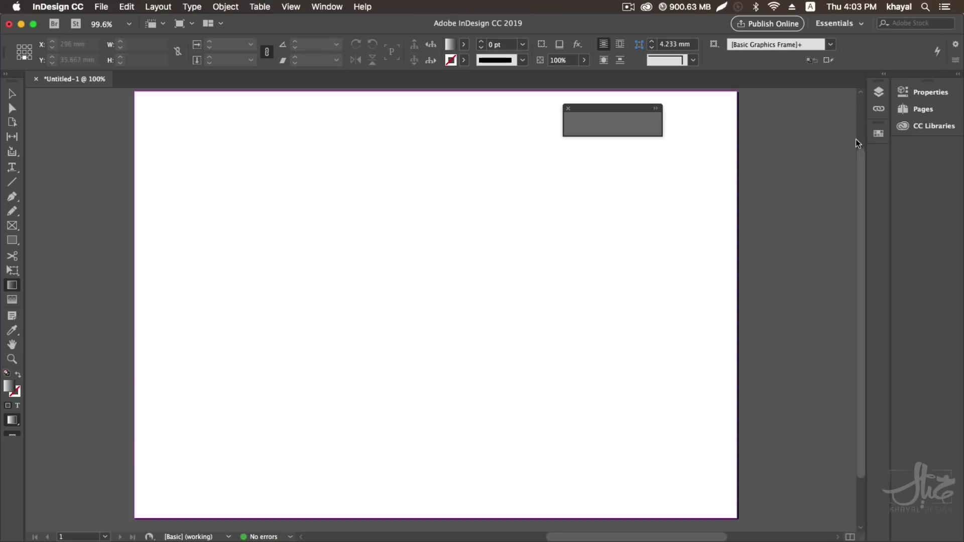
- In InDesign's Swatches panel, choose Load Swatches and select color.ase on the Desktop
{"action": "left_click", "coordinate": [877, 134]}
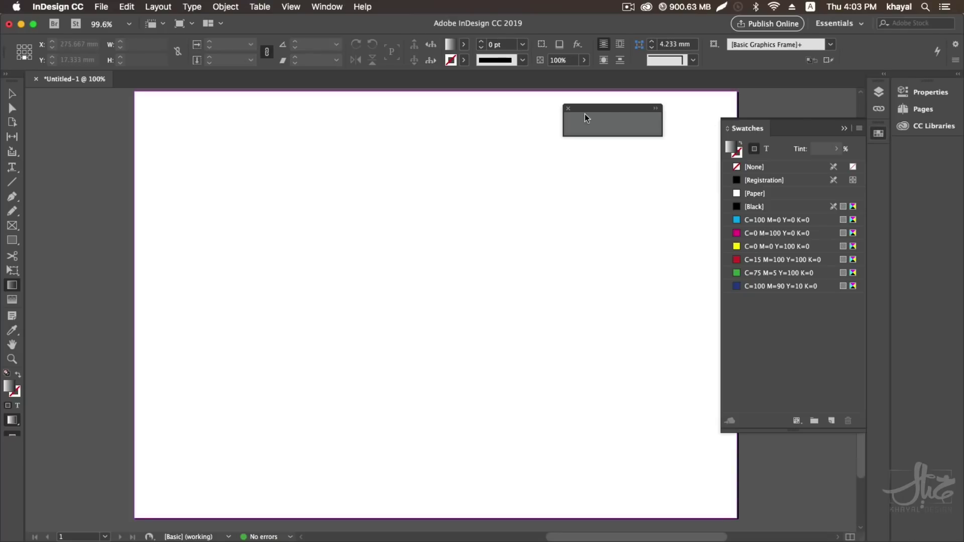
{"action": "left_click", "coordinate": [859, 129]}
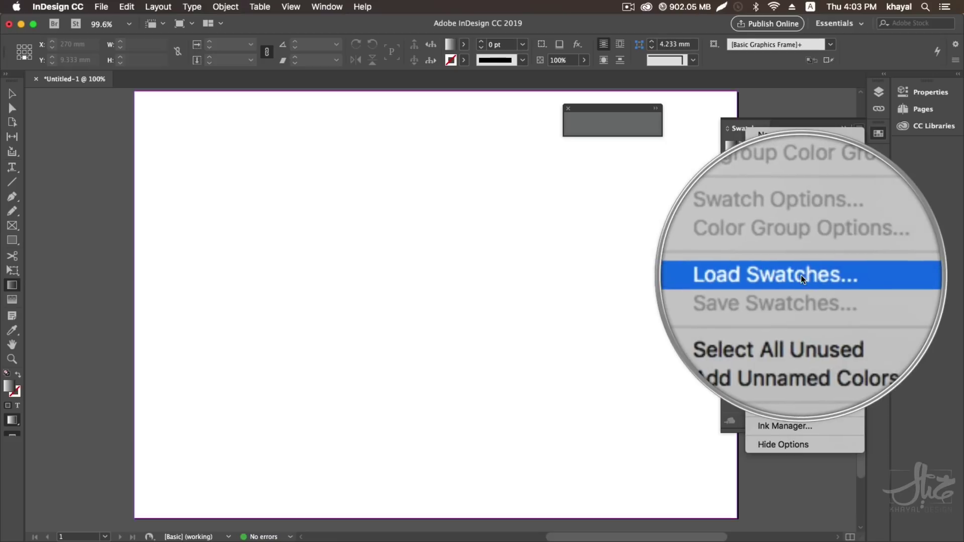
{"action": "left_click", "coordinate": [800, 275]}
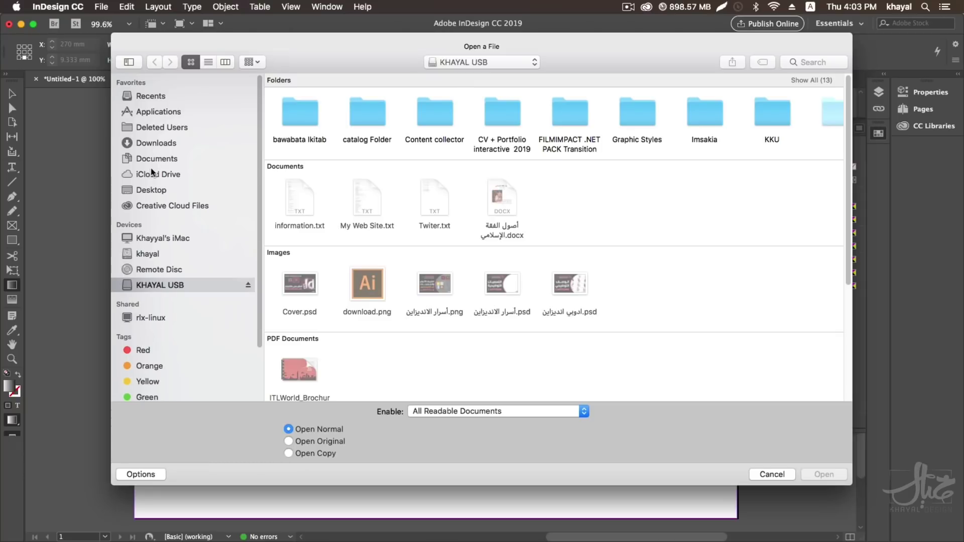
{"action": "left_click", "coordinate": [152, 190]}
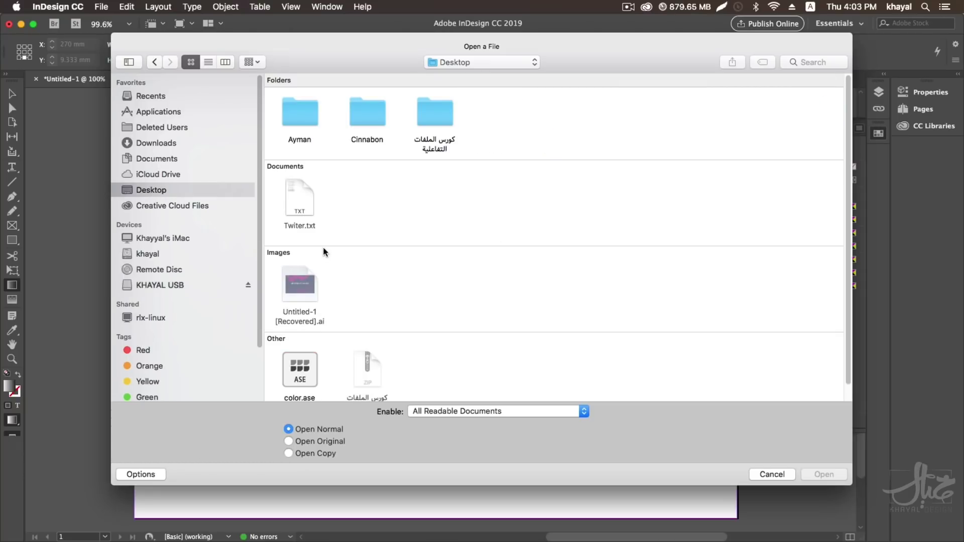
{"action": "scroll", "coordinate": [407, 338], "scroll_direction": "down", "scroll_amount": 1}
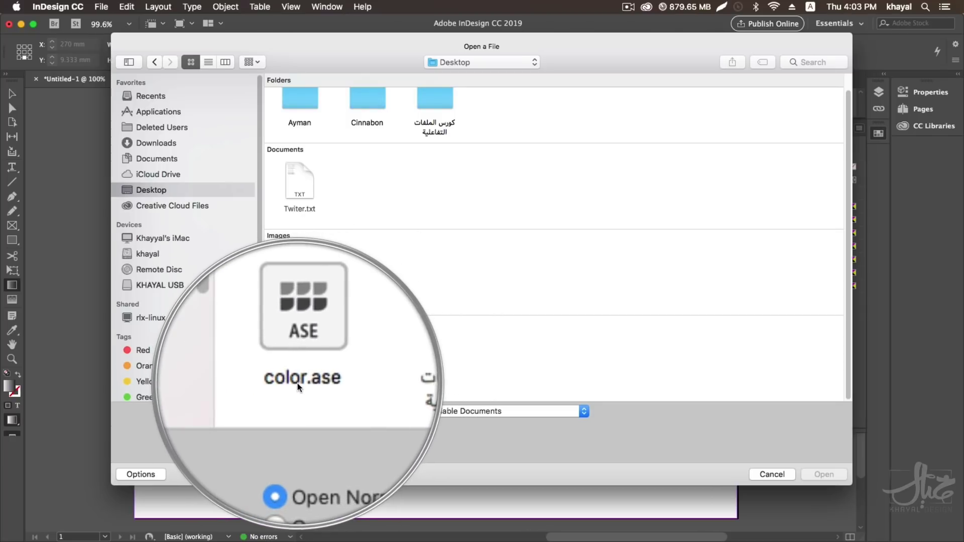
{"action": "left_click", "coordinate": [304, 382]}
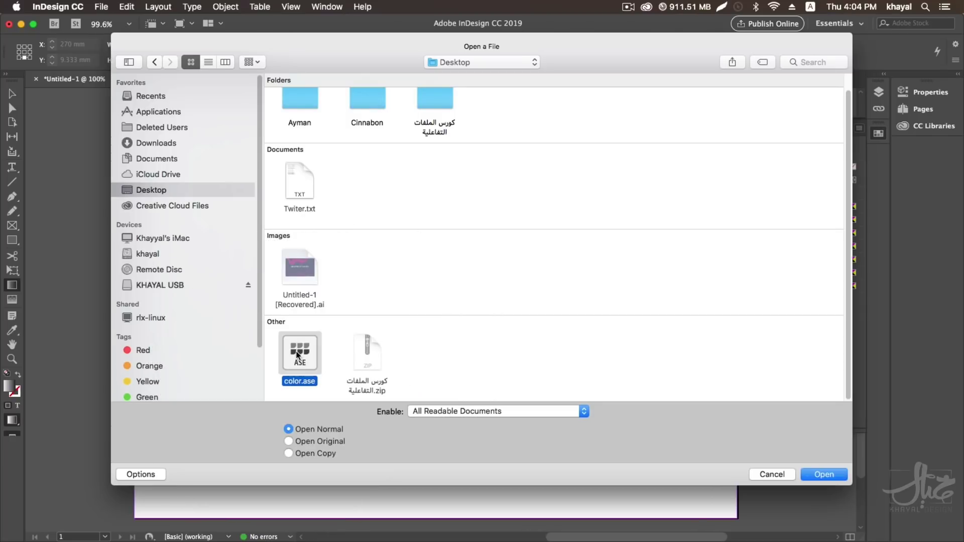
- Load the color.ase swatches and browse the new groups, collapsing and re-expanding Grays
{"action": "left_click", "coordinate": [828, 473]}
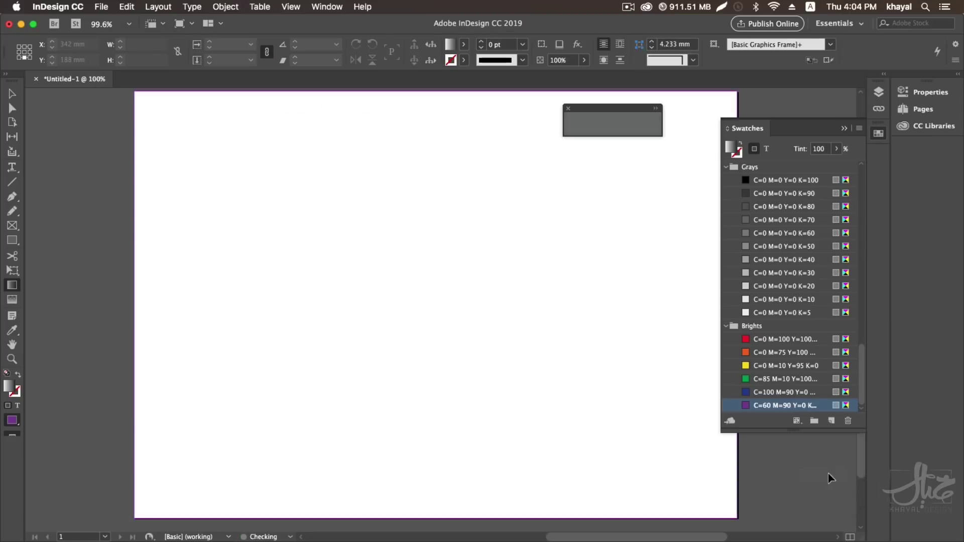
{"action": "left_click_drag", "start_coordinate": [864, 360], "coordinate": [865, 184]}
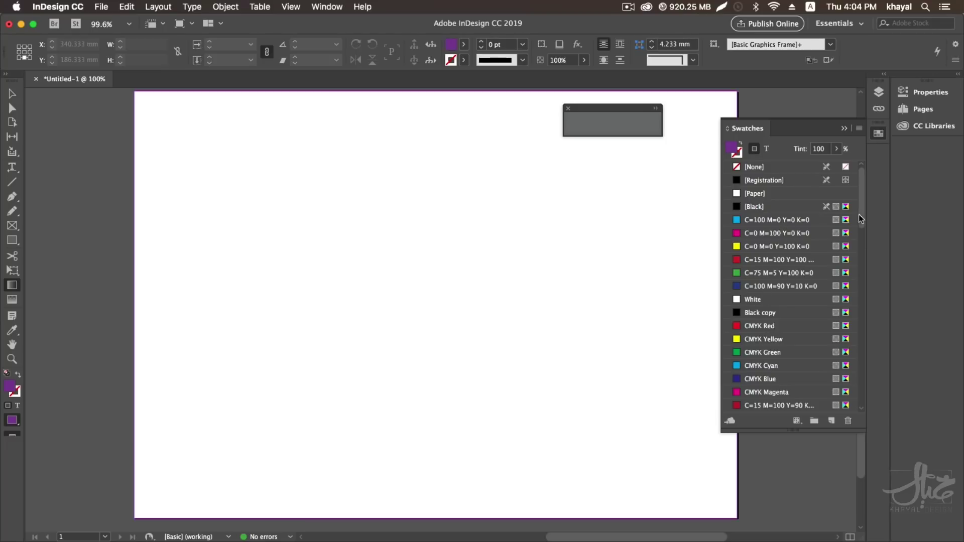
{"action": "left_click_drag", "start_coordinate": [863, 215], "coordinate": [860, 357]}
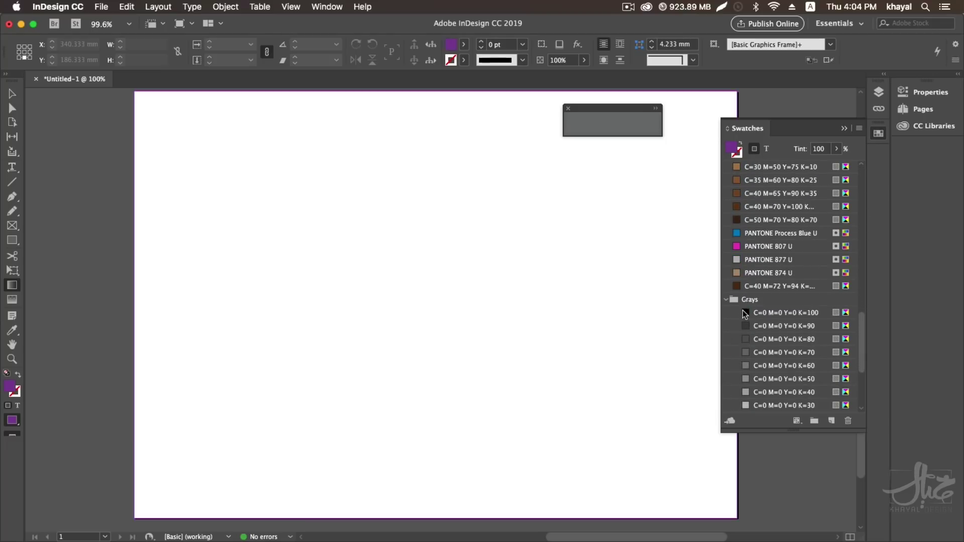
{"action": "scroll", "coordinate": [754, 301], "scroll_direction": "up", "scroll_amount": 5}
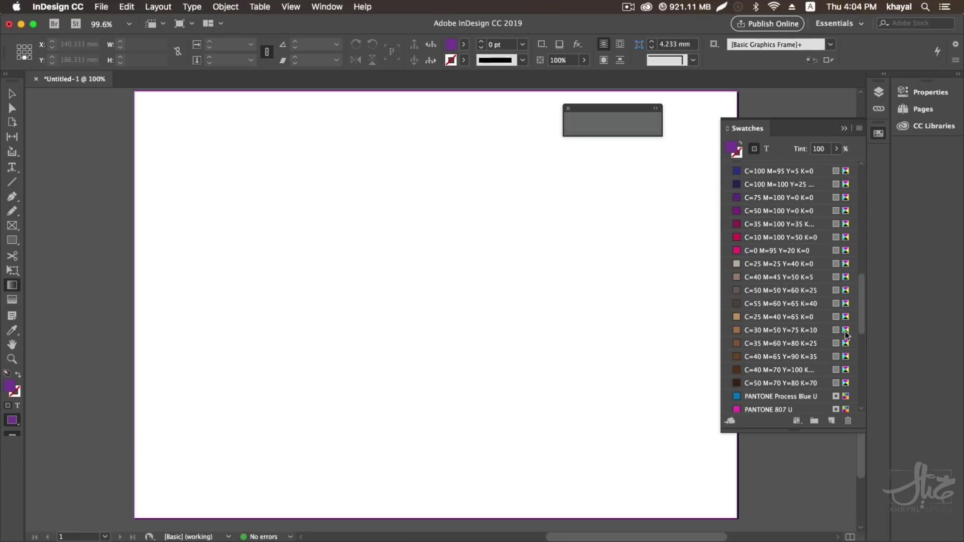
{"action": "left_click_drag", "start_coordinate": [863, 321], "coordinate": [863, 380]}
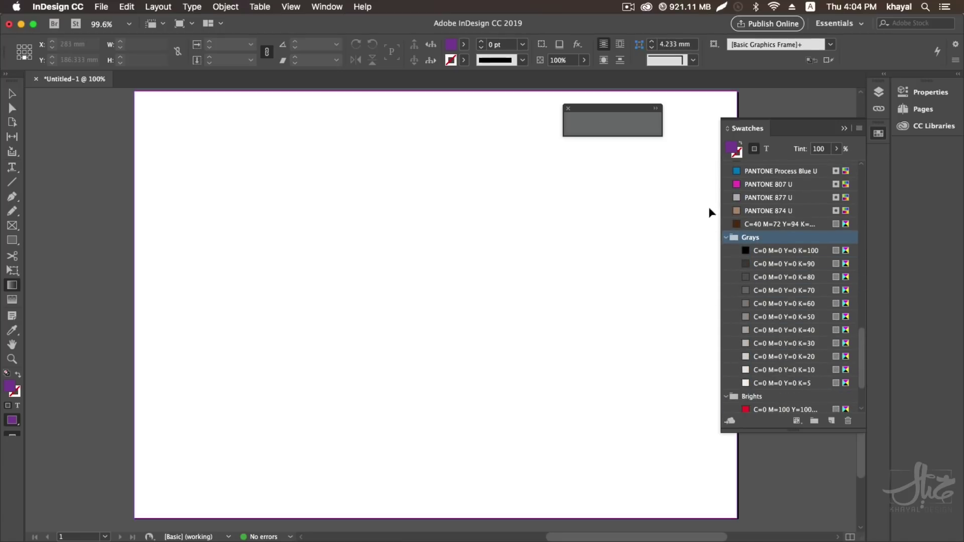
{"action": "left_click", "coordinate": [726, 238]}
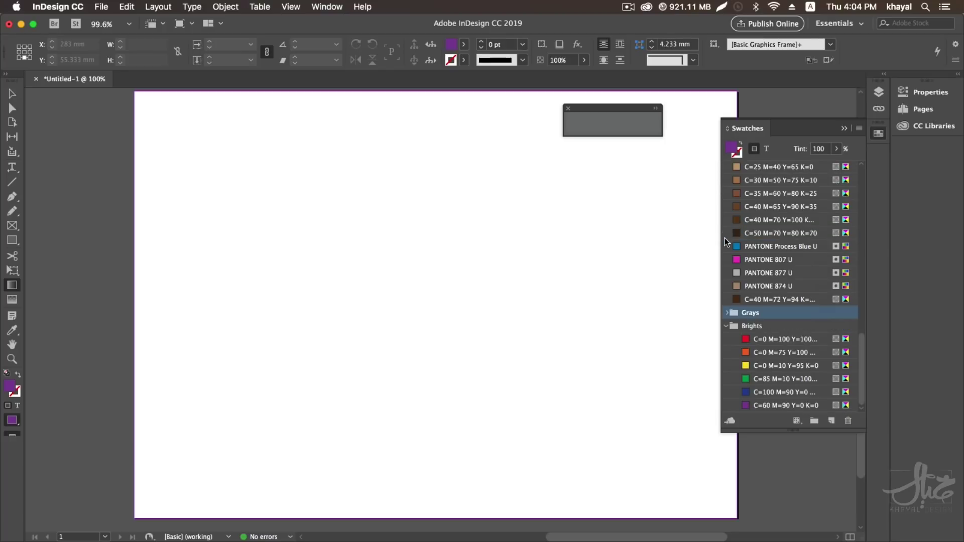
{"action": "left_click", "coordinate": [726, 312]}
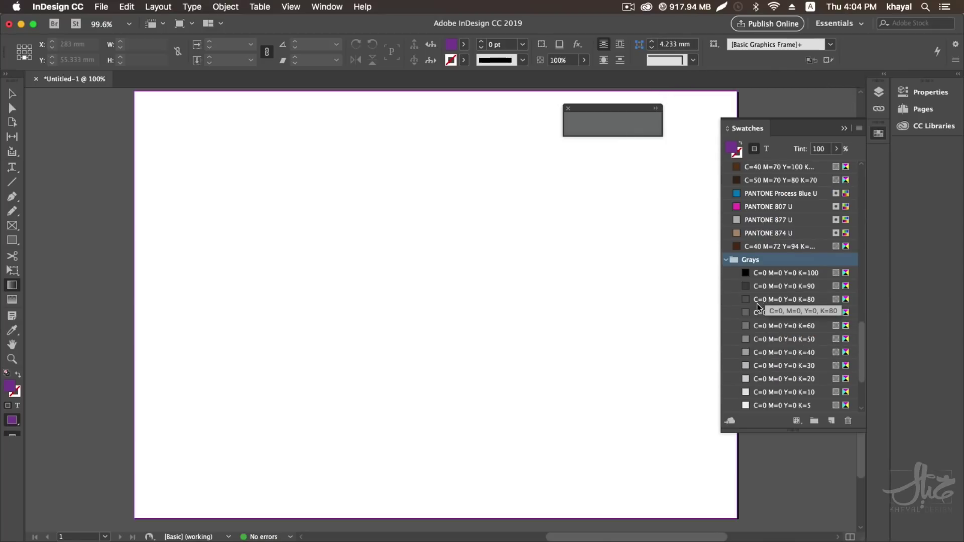
{"action": "mouse_move", "coordinate": [860, 361]}
{"action": "left_mouse_down"}
{"action": "mouse_move", "coordinate": [860, 384]}
{"action": "mouse_move", "coordinate": [858, 315]}
{"action": "left_mouse_up"}
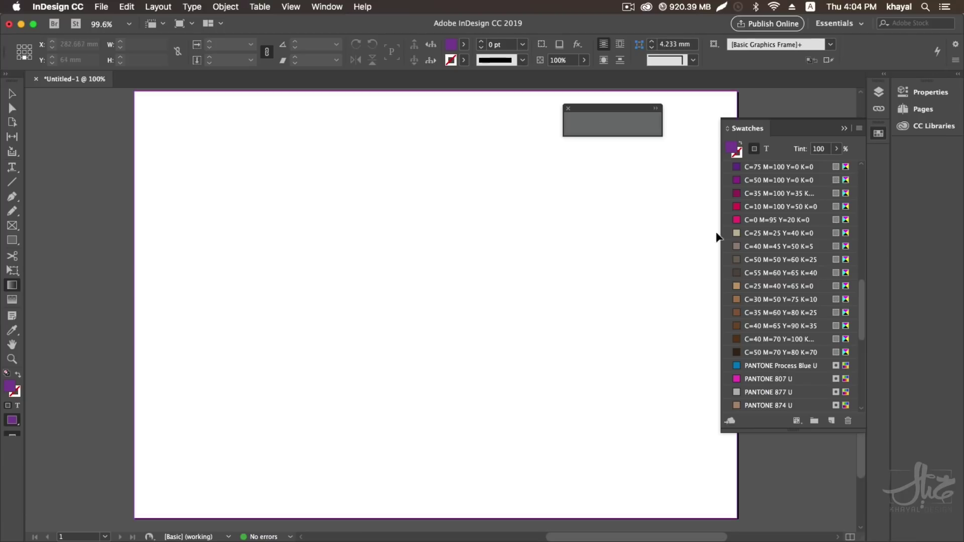
- Undo the swatch import, tuck the Swatches panel away and return to Illustrator
{"action": "left_click", "coordinate": [844, 129]}
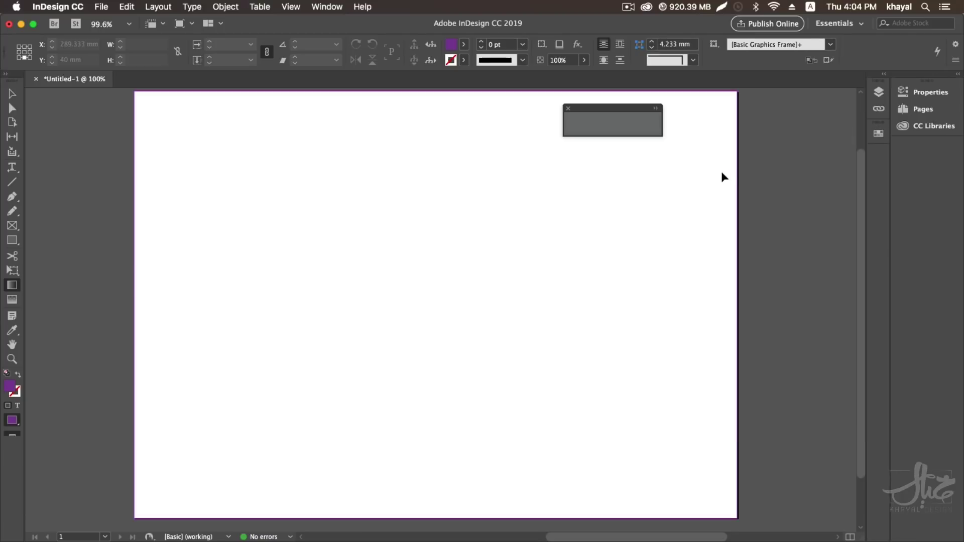
{"action": "left_click", "coordinate": [879, 133]}
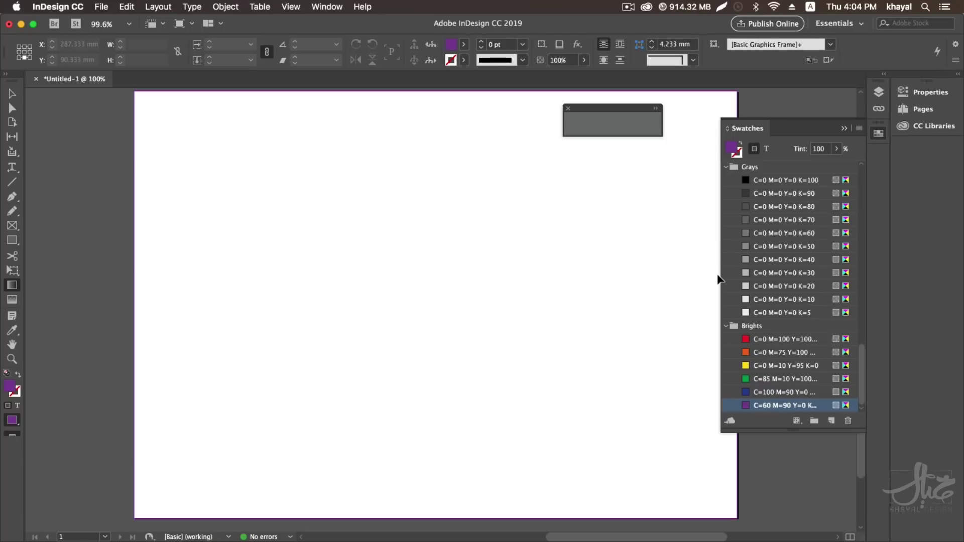
{"action": "key", "text": "ctrl+z"}
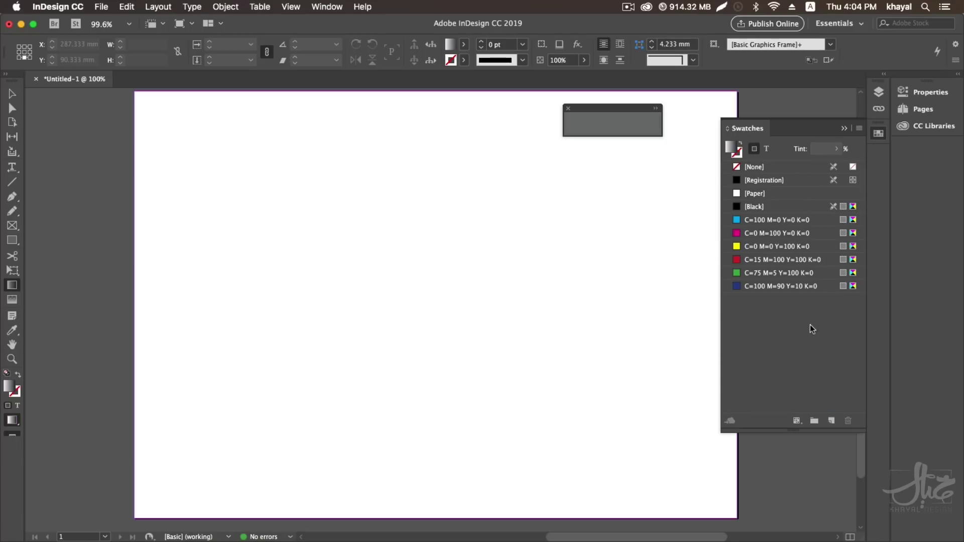
{"action": "left_click", "coordinate": [845, 128]}
{"action": "key", "text": "super+Tab"}
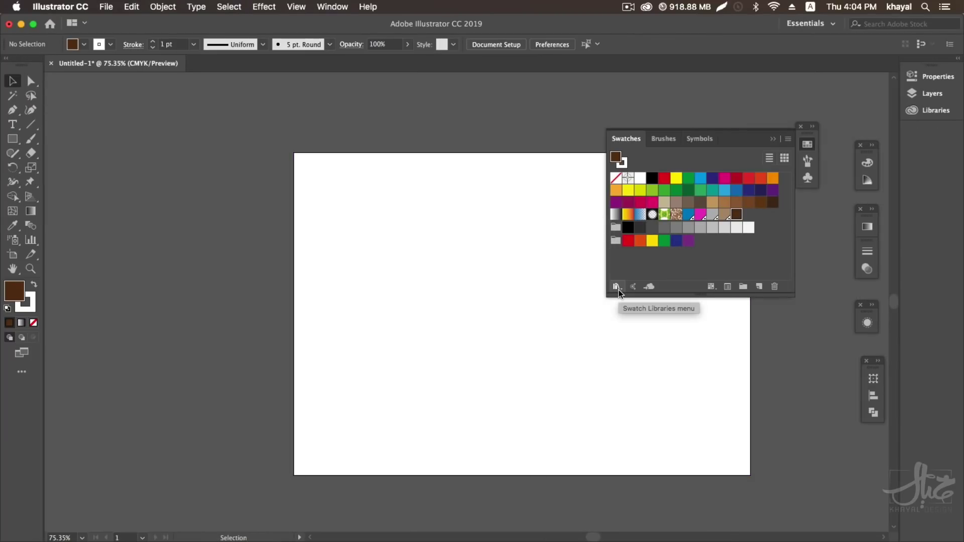
- Draw a rectangle, fill it with a linear gradient and make the right stop CMYK blue
{"action": "left_click", "coordinate": [13, 139]}
{"action": "left_click_drag", "start_coordinate": [335, 289], "coordinate": [467, 396]}
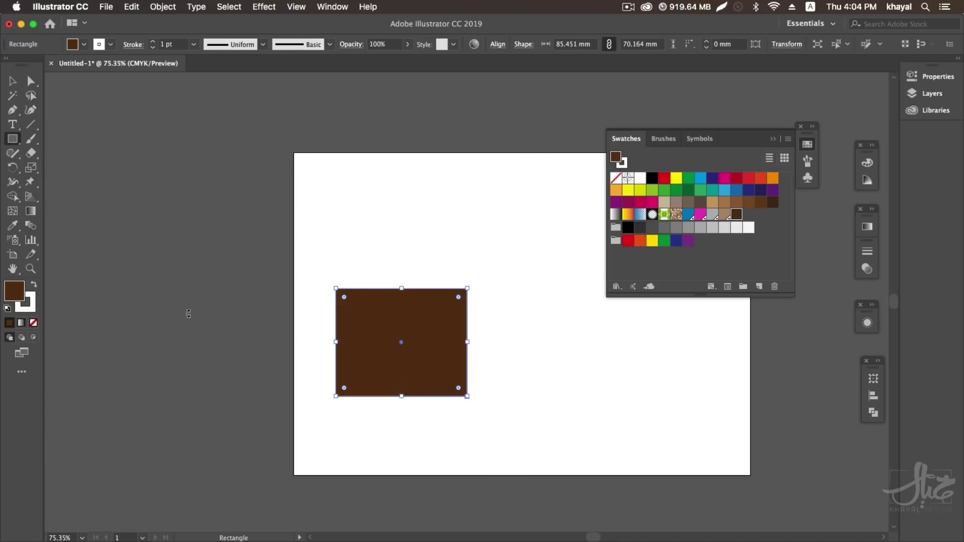
{"action": "left_click", "coordinate": [865, 230]}
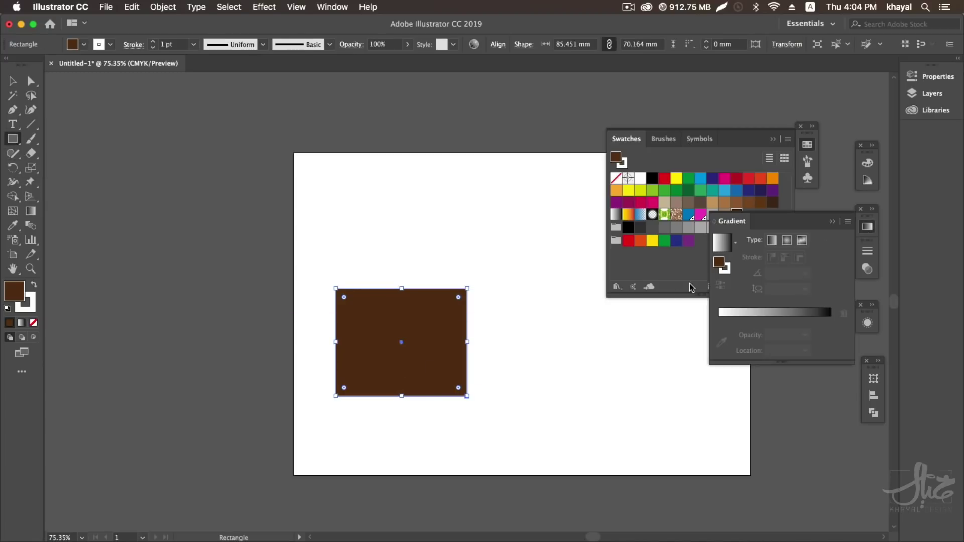
{"action": "left_click", "coordinate": [781, 322]}
{"action": "left_click", "coordinate": [830, 334]}
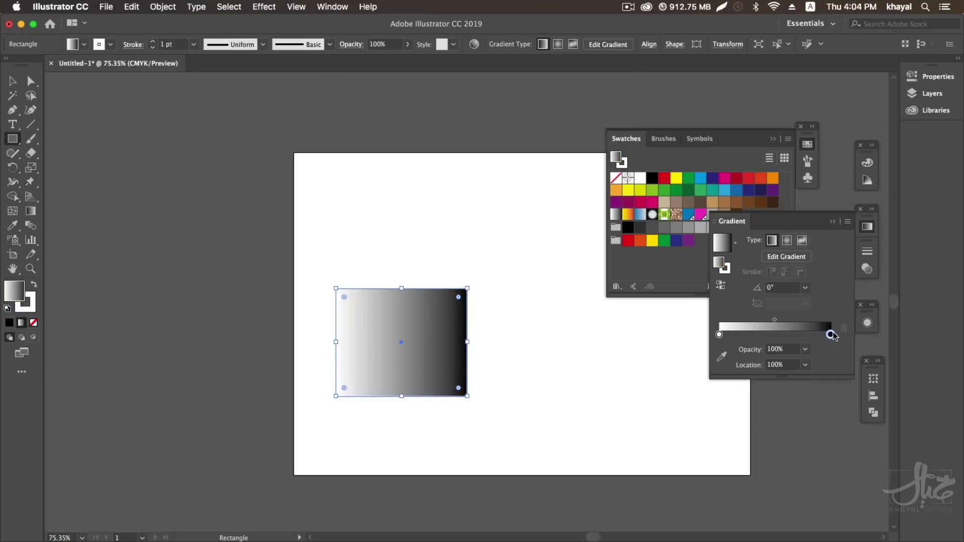
{"action": "double_click", "coordinate": [830, 334]}
{"action": "left_click", "coordinate": [829, 348]}
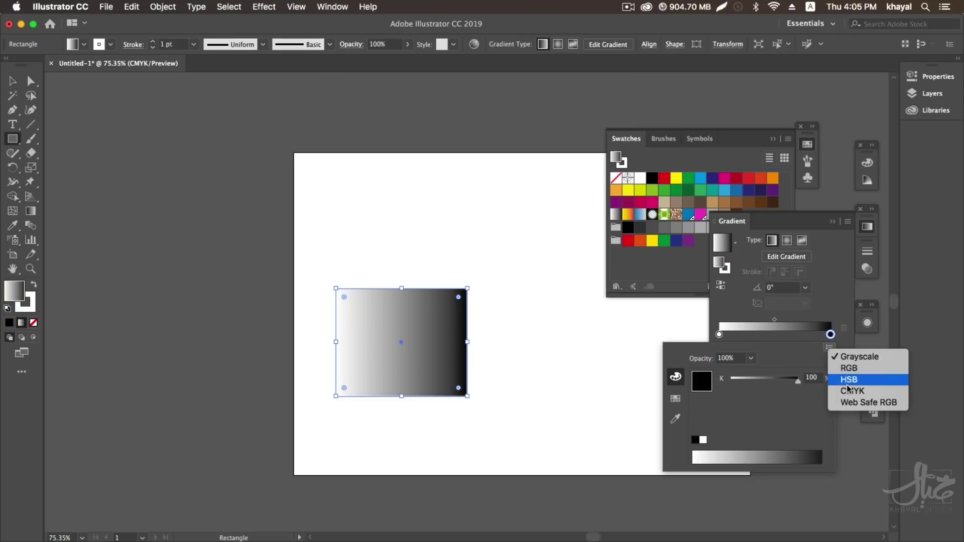
{"action": "left_click", "coordinate": [849, 386]}
{"action": "left_click_drag", "start_coordinate": [731, 380], "coordinate": [792, 381]}
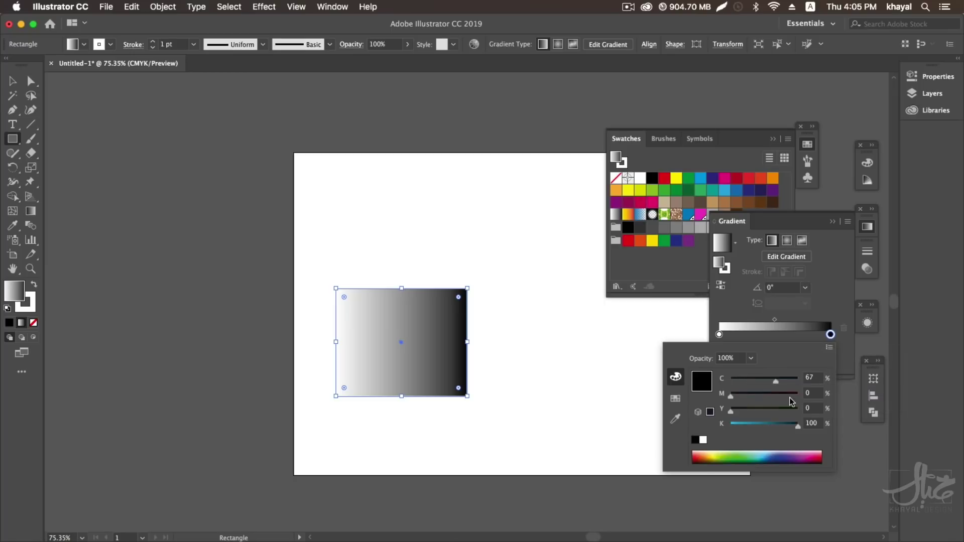
{"action": "left_click_drag", "start_coordinate": [798, 425], "coordinate": [741, 425]}
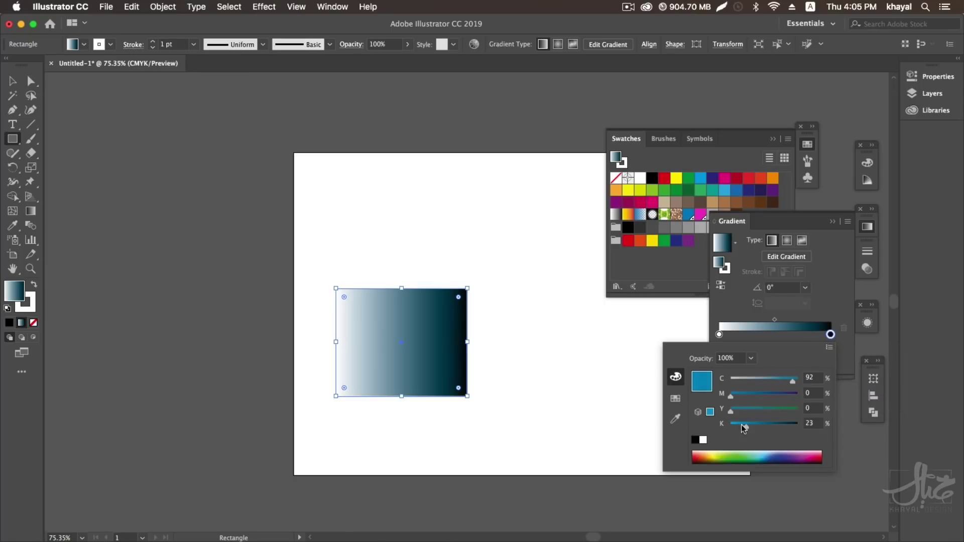
- Make the gradient's left stop CMYK magenta and close the Gradient panel
{"action": "double_click", "coordinate": [718, 334]}
{"action": "left_click", "coordinate": [829, 347]}
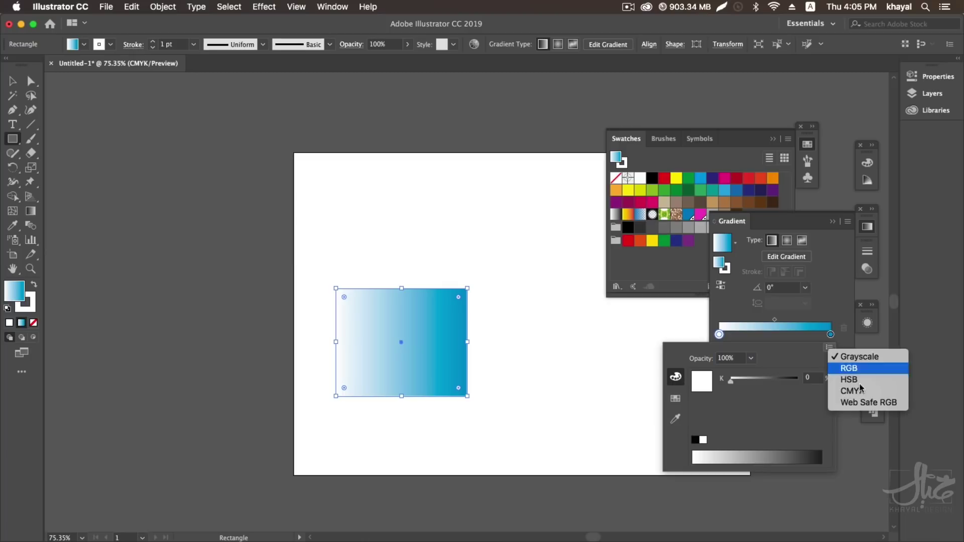
{"action": "left_click", "coordinate": [851, 387]}
{"action": "left_click", "coordinate": [797, 393]}
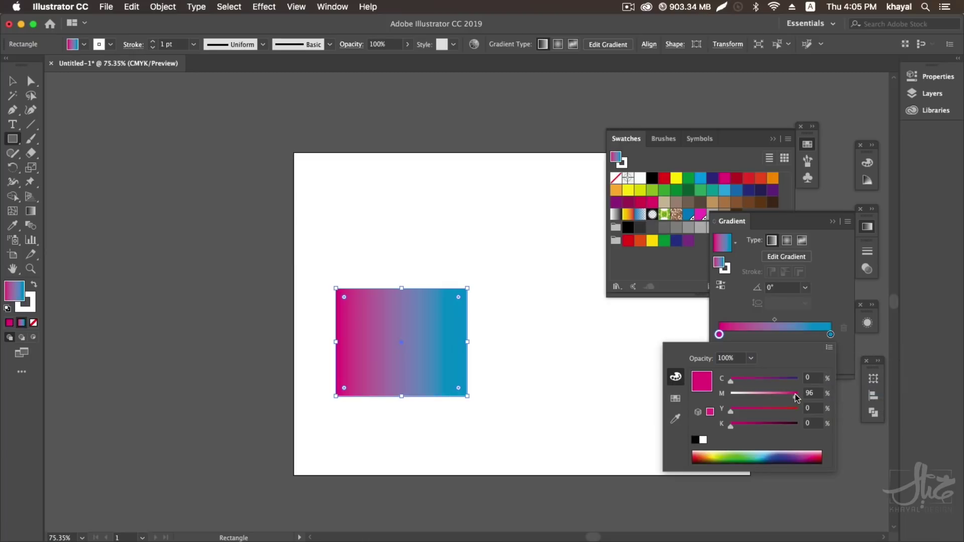
{"action": "key", "text": "Escape"}
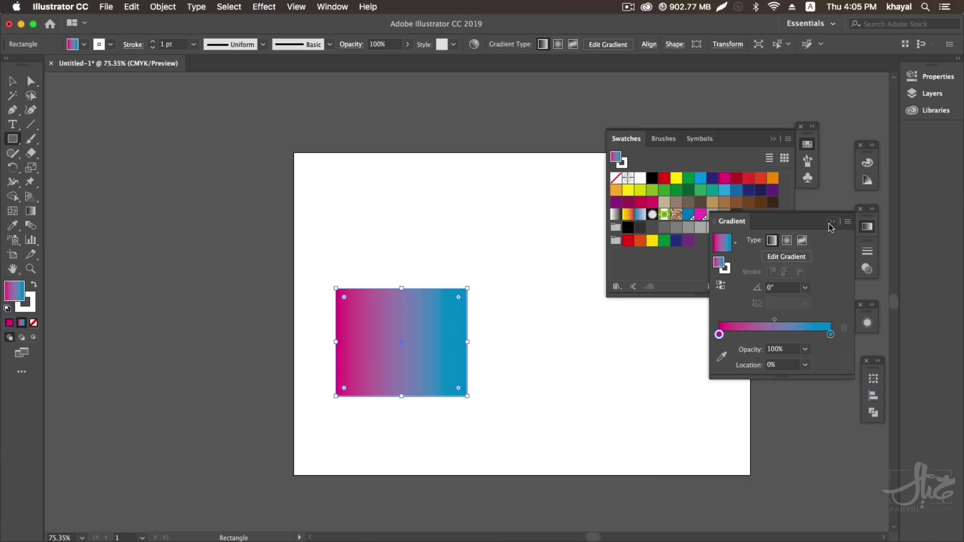
{"action": "left_click", "coordinate": [830, 224]}
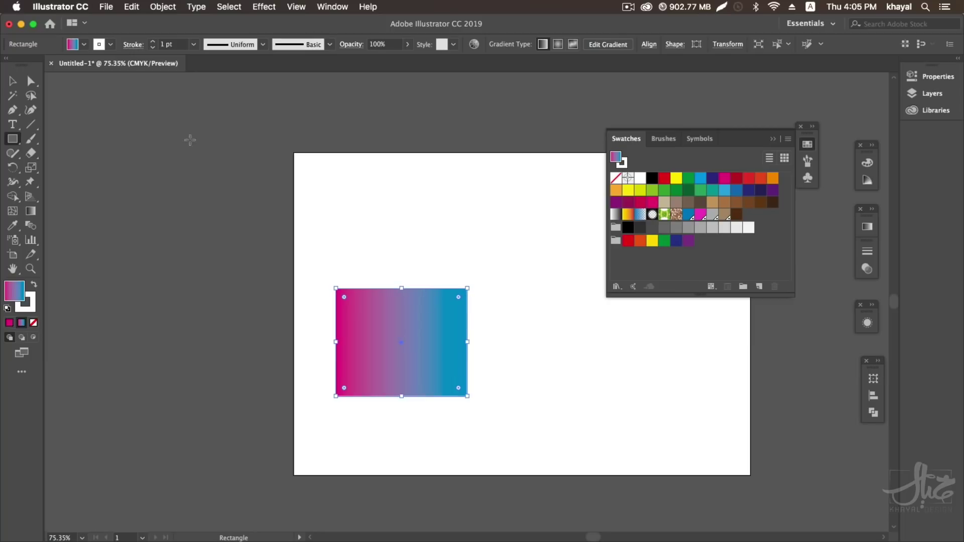
- Copy the gradient rectangle upward and fill the copy with a gold Metals gradient
{"action": "key", "text": "v"}
{"action": "mouse_move", "coordinate": [417, 360]}
{"action": "left_mouse_down"}
{"action": "mouse_move", "coordinate": [407, 242]}
{"action": "mouse_move", "coordinate": [408, 369]}
{"action": "left_mouse_up"}
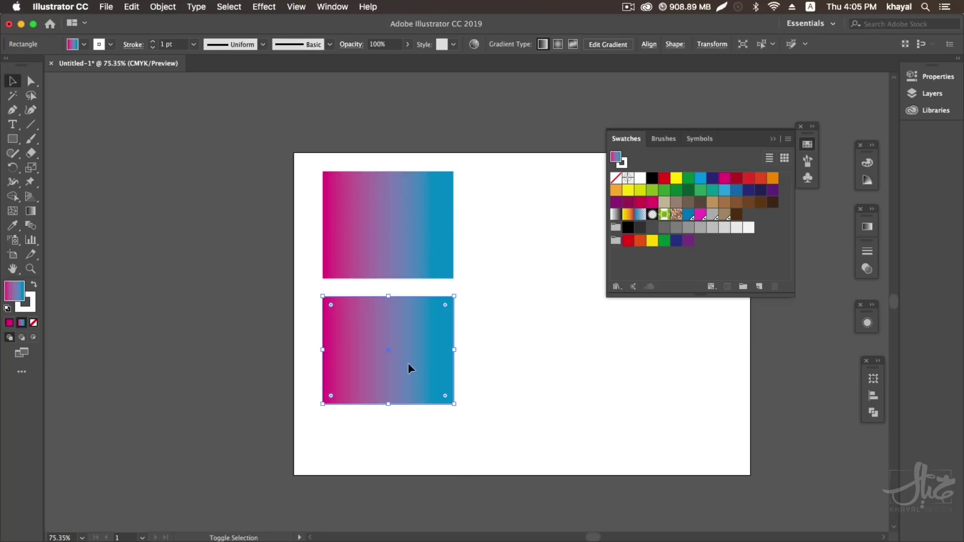
{"action": "left_click", "coordinate": [619, 289]}
{"action": "mouse_move", "coordinate": [637, 360]}
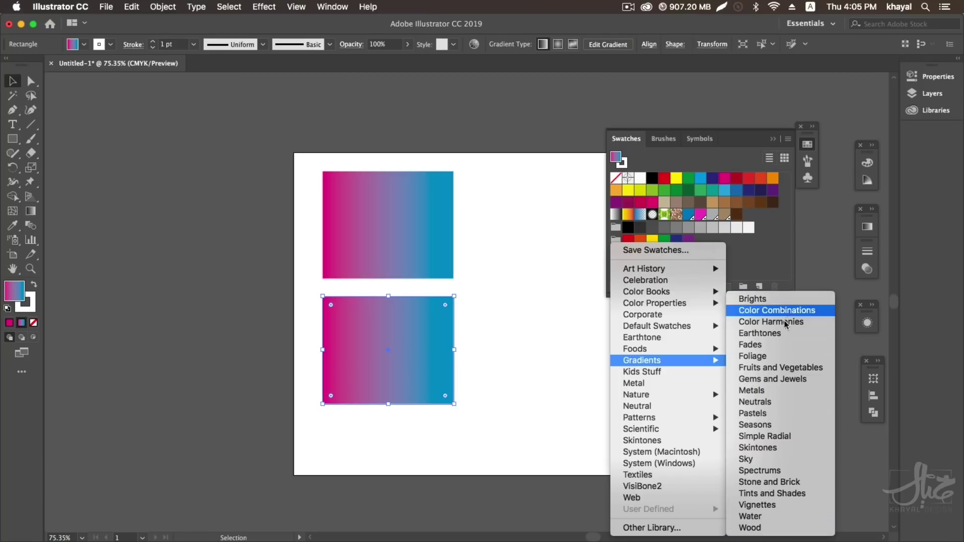
{"action": "left_click", "coordinate": [763, 395]}
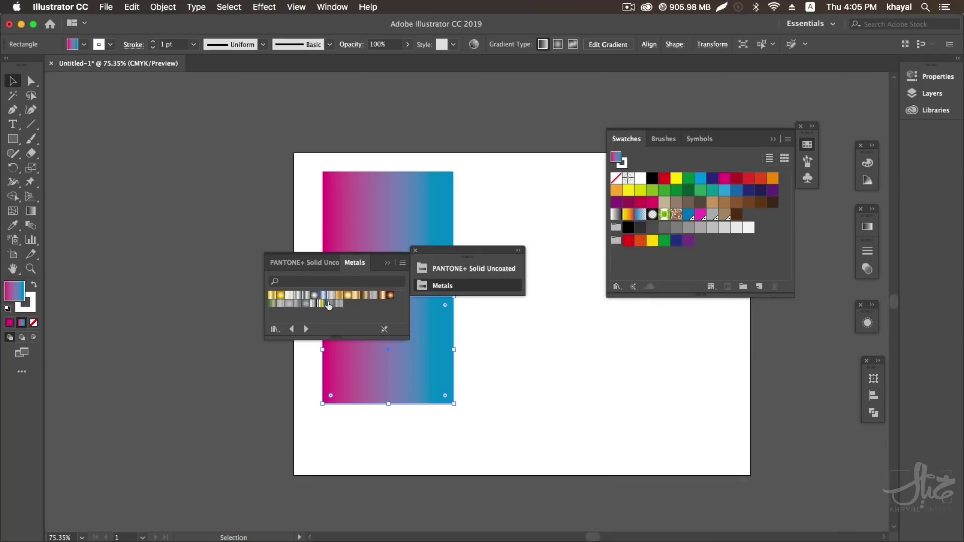
{"action": "left_click", "coordinate": [273, 296]}
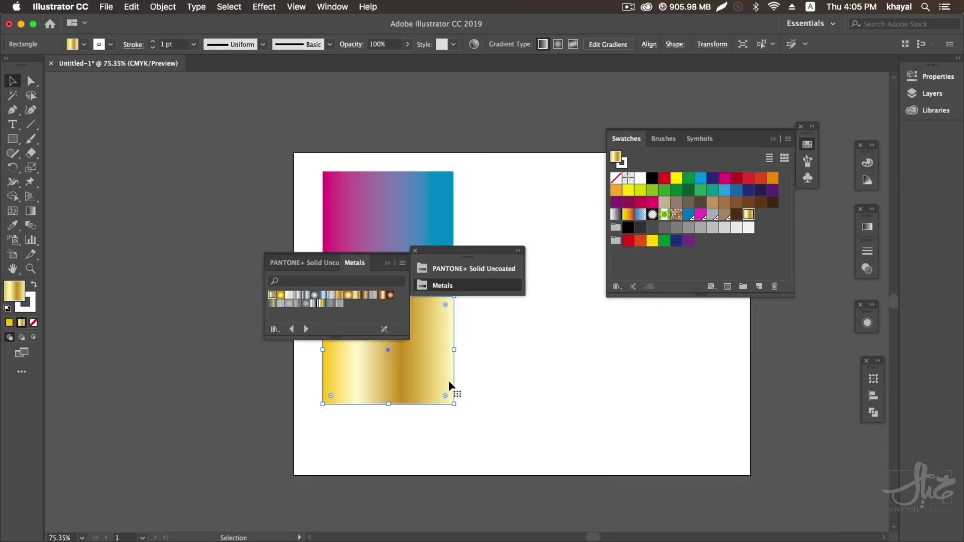
{"action": "left_click", "coordinate": [492, 397]}
- Add a bronze radial copy to the right and a gold-to-blue copy above, then close Metals
{"action": "left_click", "coordinate": [435, 383]}
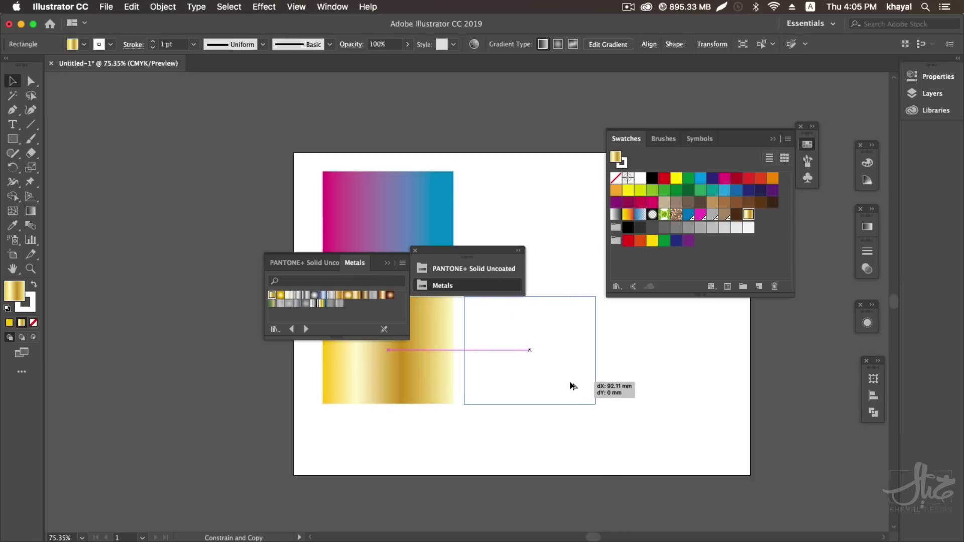
{"action": "left_click_drag", "start_coordinate": [442, 381], "coordinate": [583, 382], "text": "alt"}
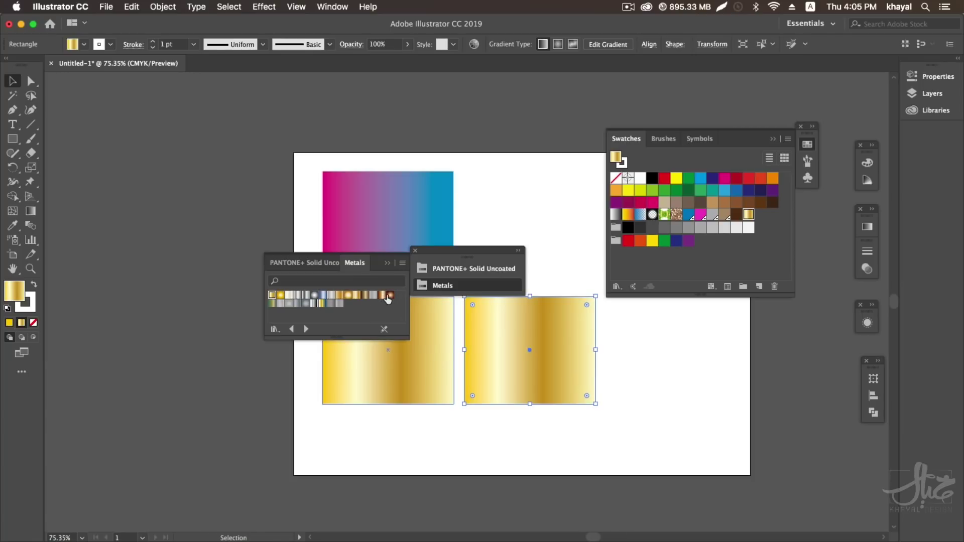
{"action": "left_click", "coordinate": [388, 296]}
{"action": "left_click", "coordinate": [624, 381]}
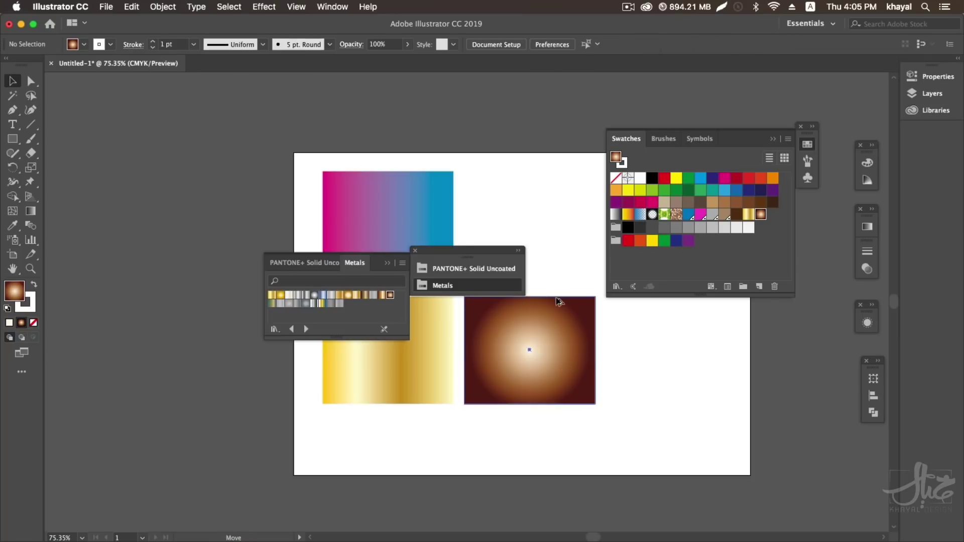
{"action": "left_click_drag", "start_coordinate": [559, 301], "coordinate": [556, 242]}
{"action": "left_click", "coordinate": [323, 304]}
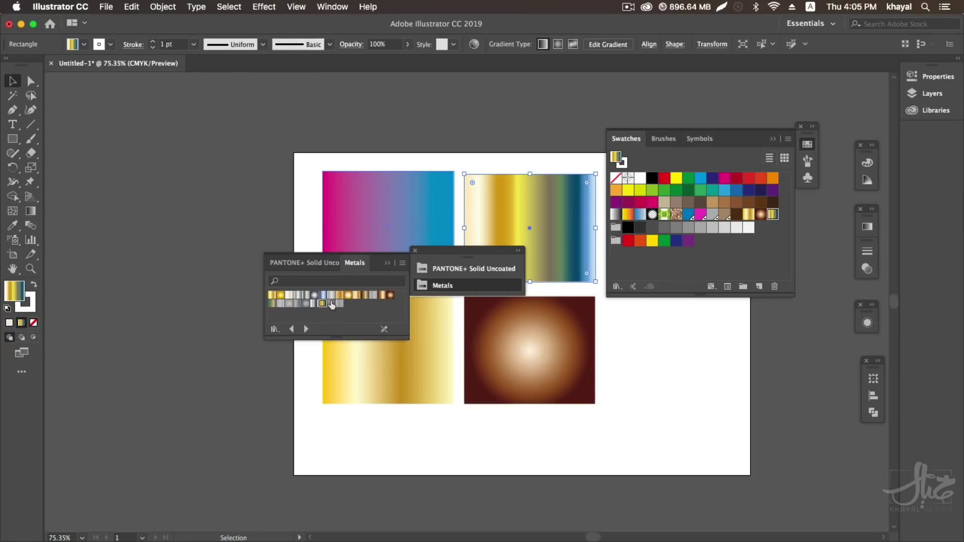
{"action": "left_click", "coordinate": [517, 265]}
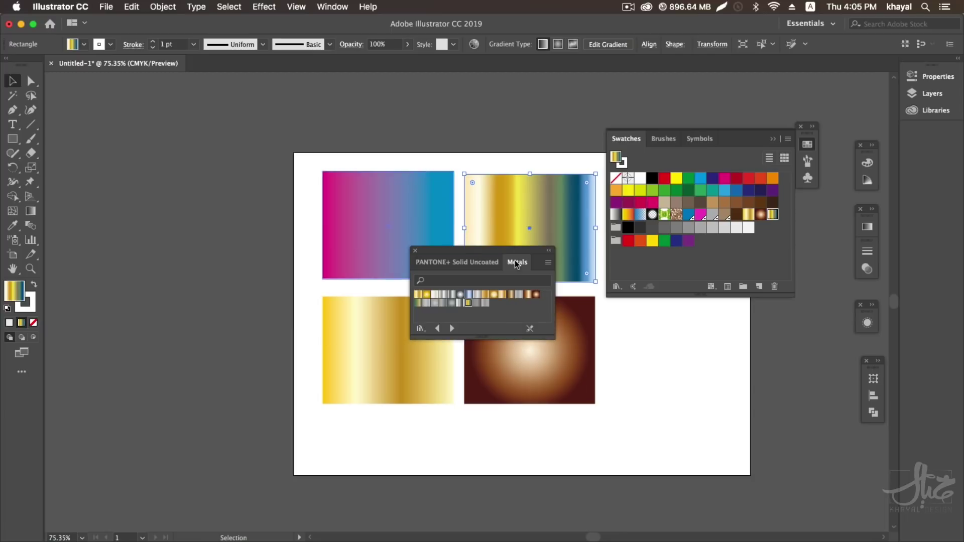
{"action": "left_click", "coordinate": [414, 251]}
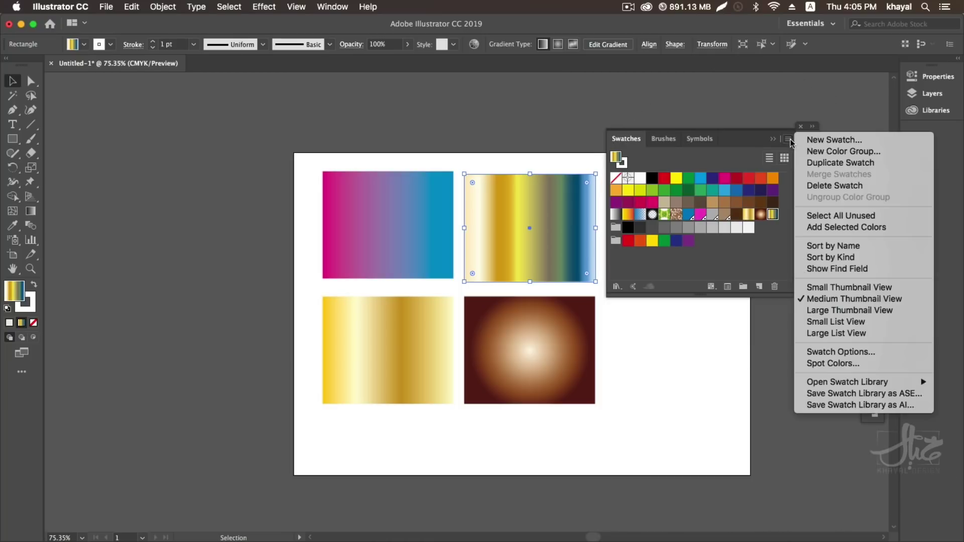
- Move the four gradient rectangles toward the artboard centre and select all of them
{"action": "left_click", "coordinate": [787, 138]}
{"action": "left_click", "coordinate": [767, 141]}
{"action": "left_click", "coordinate": [655, 312]}
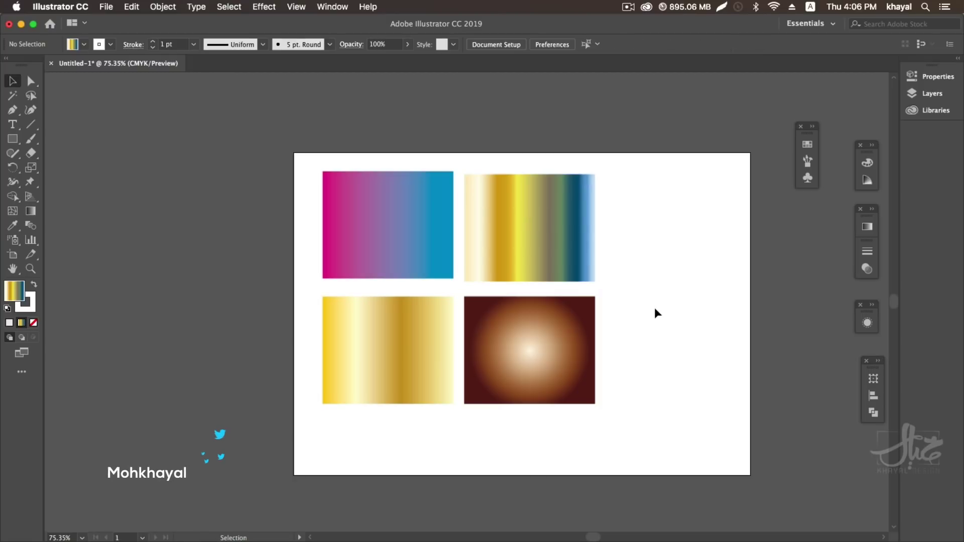
{"action": "mouse_move", "coordinate": [659, 237]}
{"action": "left_mouse_down"}
{"action": "mouse_move", "coordinate": [381, 329]}
{"action": "mouse_move", "coordinate": [443, 359]}
{"action": "left_mouse_up"}
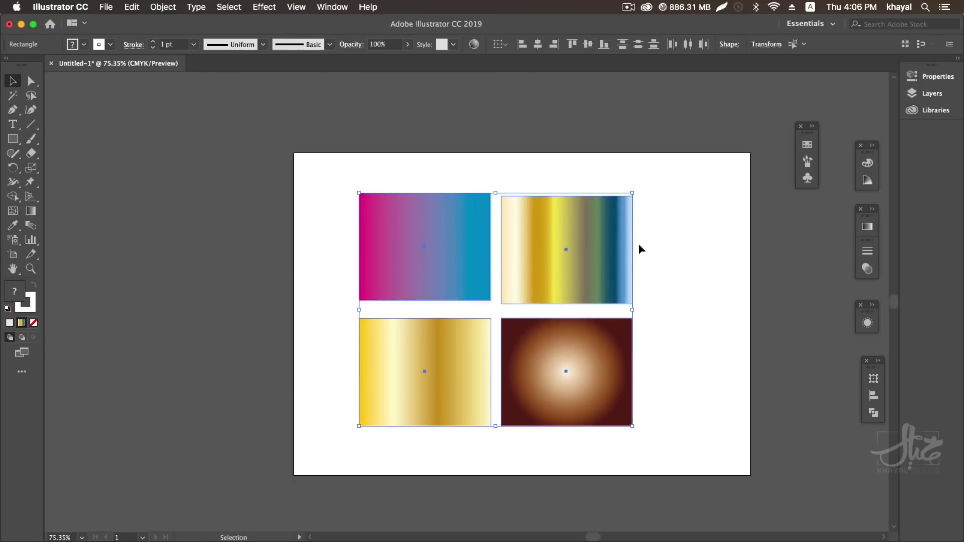
{"action": "left_click_drag", "start_coordinate": [689, 223], "coordinate": [406, 387]}
{"action": "left_click", "coordinate": [651, 243]}
{"action": "left_click_drag", "start_coordinate": [680, 213], "coordinate": [316, 435]}
- Copy the four rectangles with Edit > Copy and switch to InDesign
{"action": "left_click", "coordinate": [132, 6]}
{"action": "left_click", "coordinate": [145, 62]}
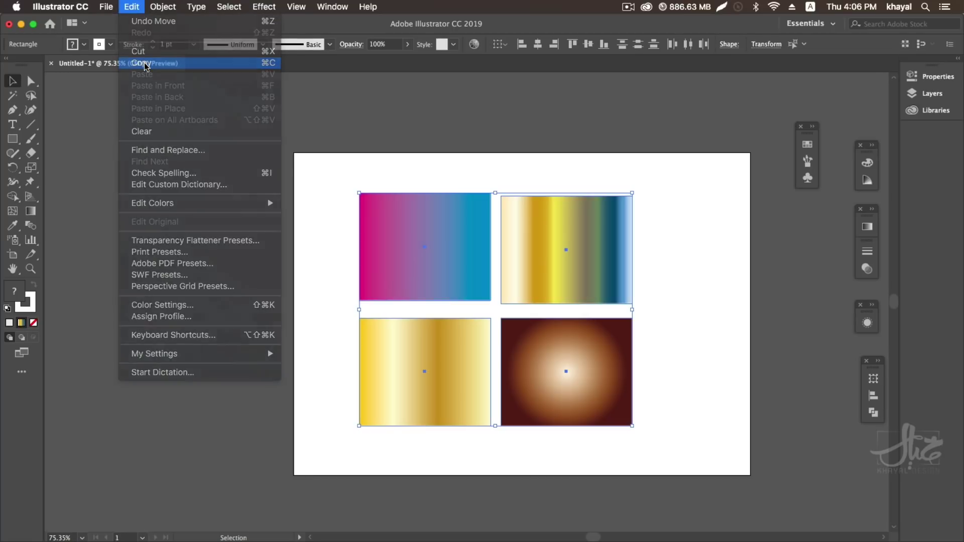
{"action": "key", "text": "super+Tab"}
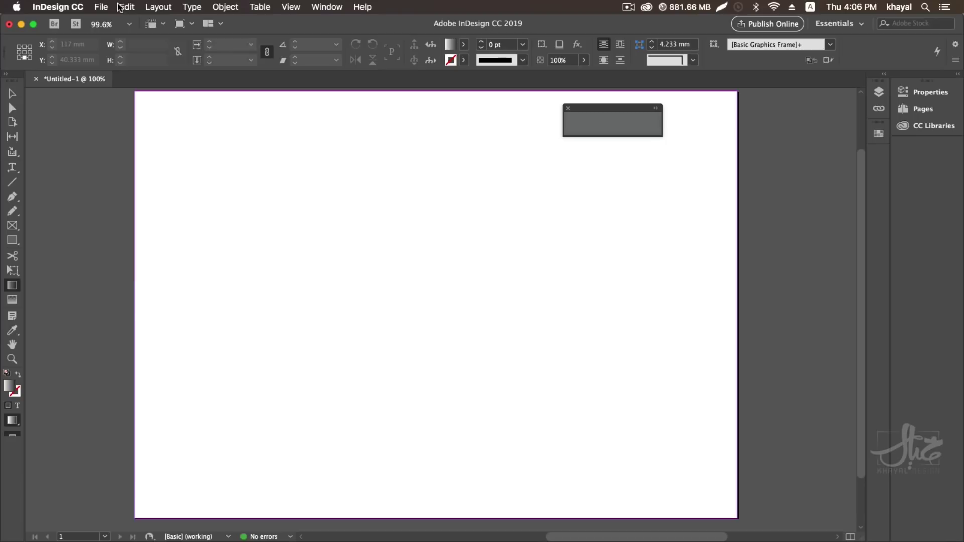
- Paste the four Illustrator rectangles onto the page and show the four new gradient swatches in Swatches
{"action": "left_click", "coordinate": [119, 7]}
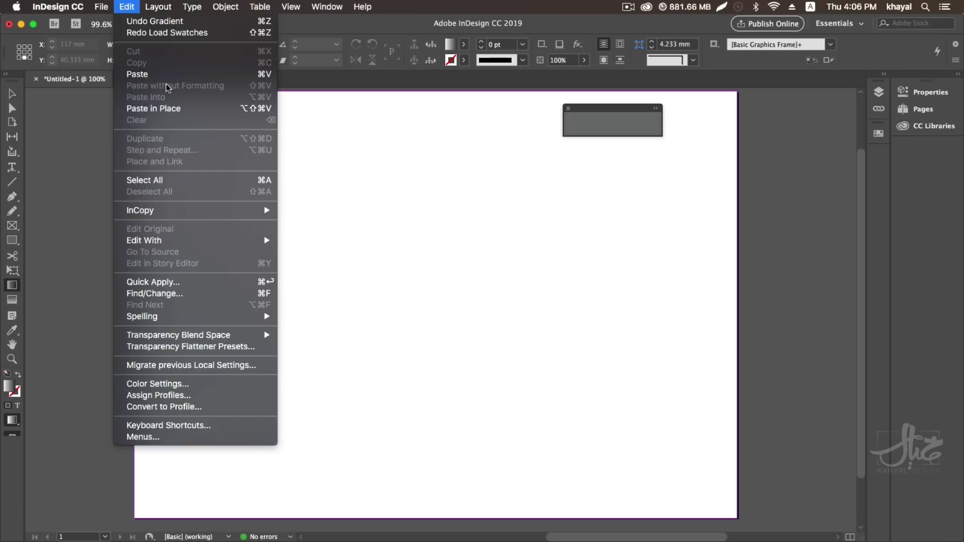
{"action": "left_click", "coordinate": [164, 76]}
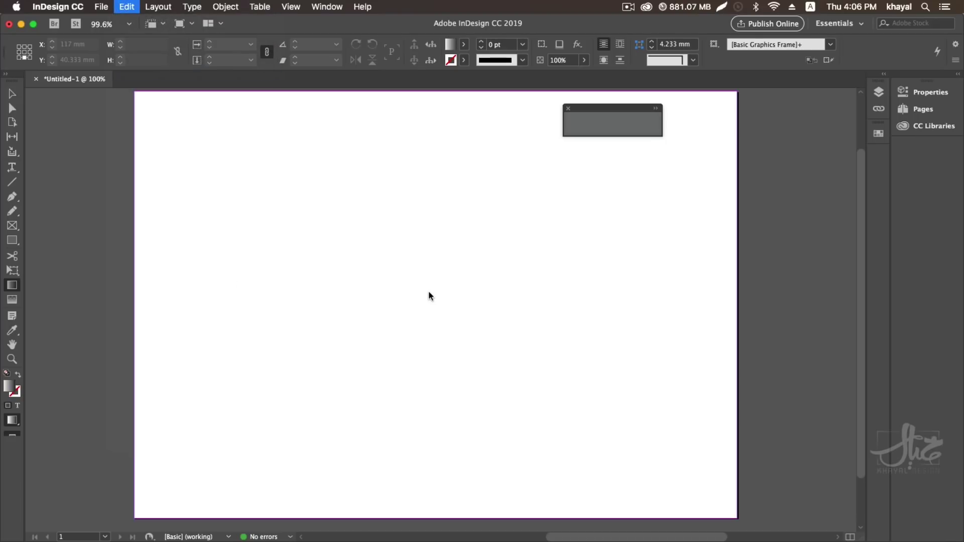
{"action": "left_click", "coordinate": [12, 93]}
{"action": "left_click", "coordinate": [533, 393]}
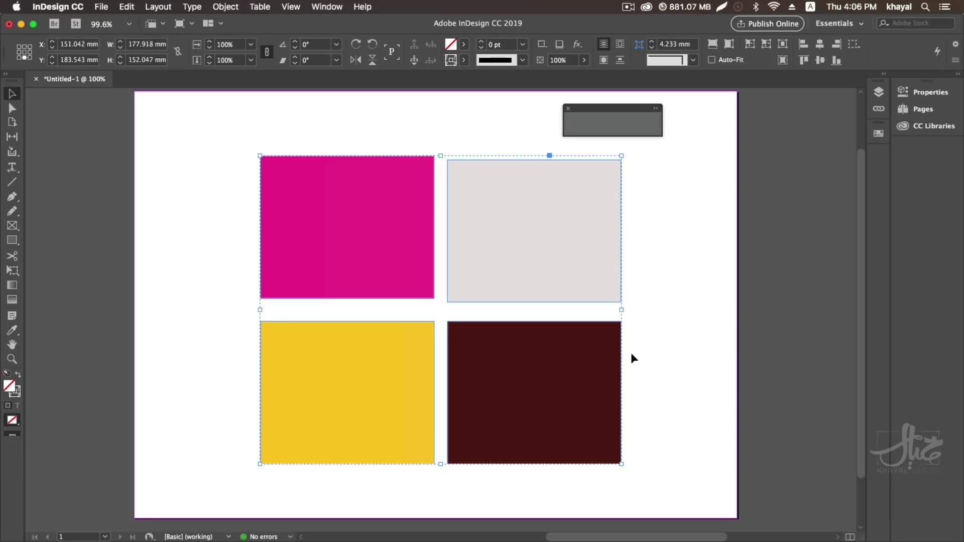
{"action": "left_click", "coordinate": [533, 231]}
{"action": "left_click", "coordinate": [346, 227]}
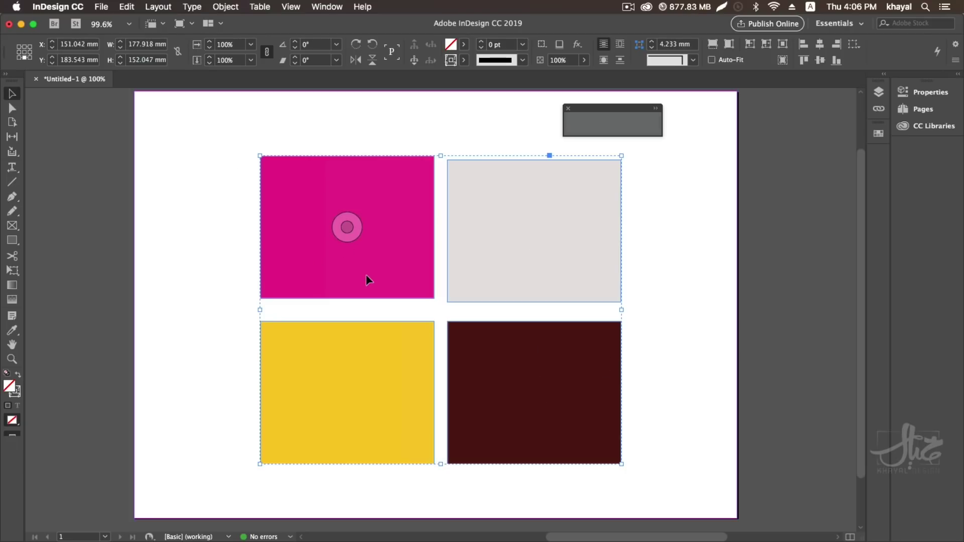
{"action": "left_click", "coordinate": [532, 231]}
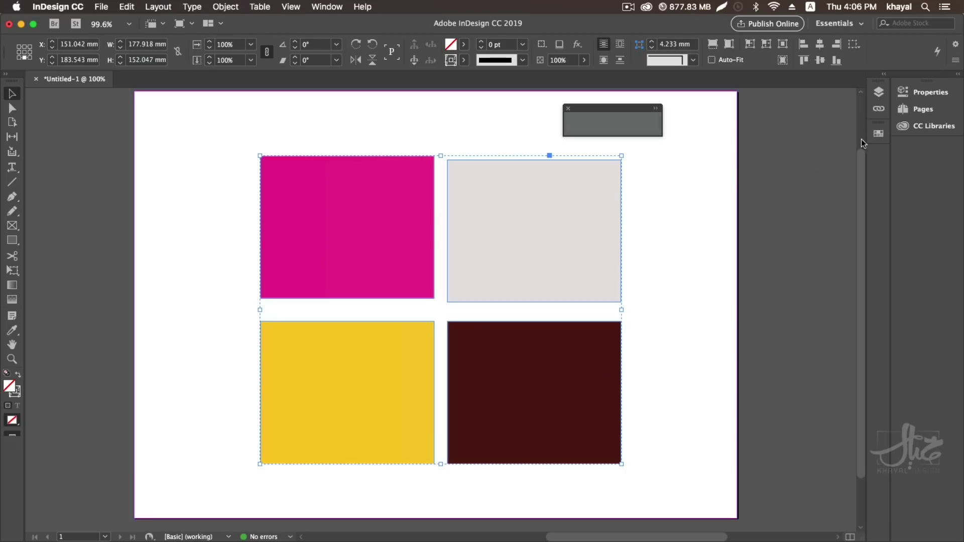
{"action": "left_click", "coordinate": [877, 134]}
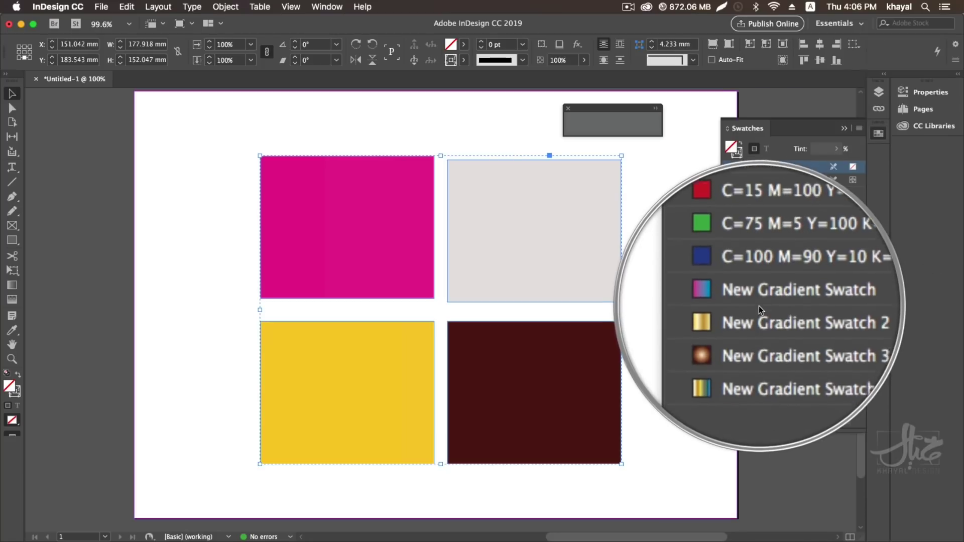
- Delete the four pasted rectangles and draw a new rectangle on the left of the page
{"action": "left_click", "coordinate": [522, 205]}
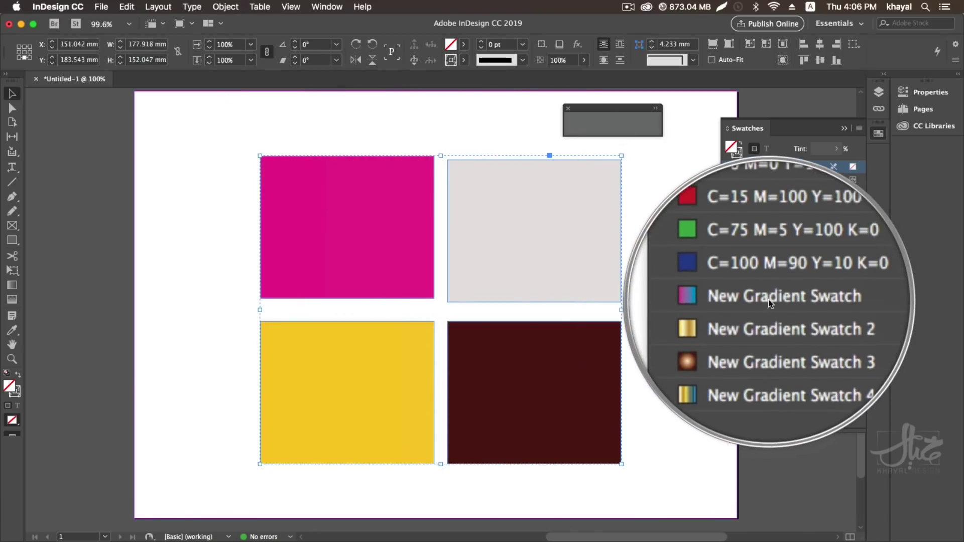
{"action": "left_click", "coordinate": [347, 227]}
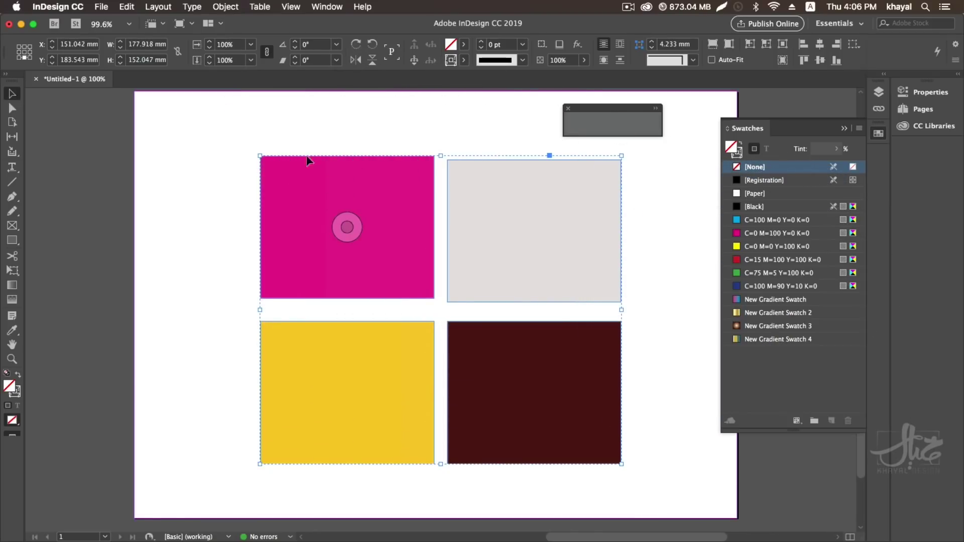
{"action": "left_click_drag", "start_coordinate": [217, 163], "coordinate": [457, 389]}
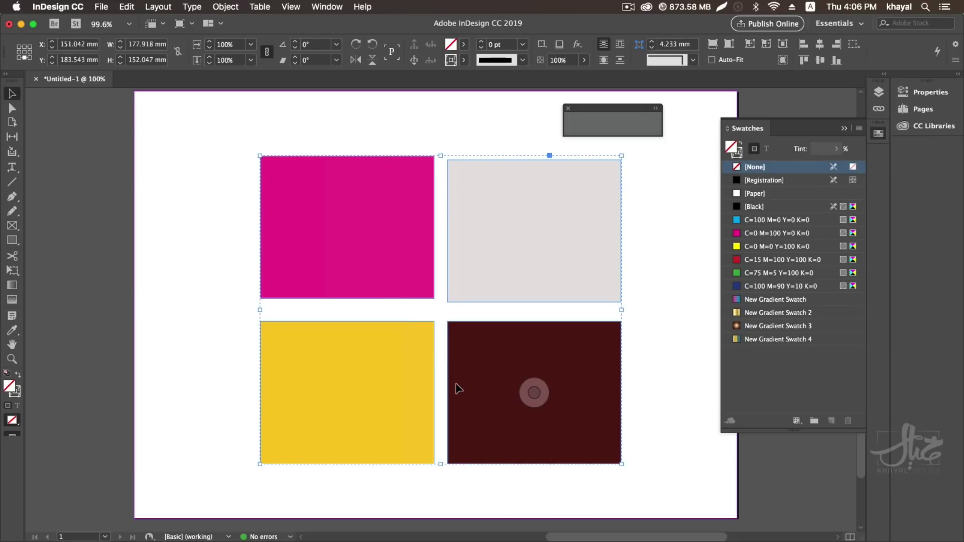
{"action": "key", "text": "Delete"}
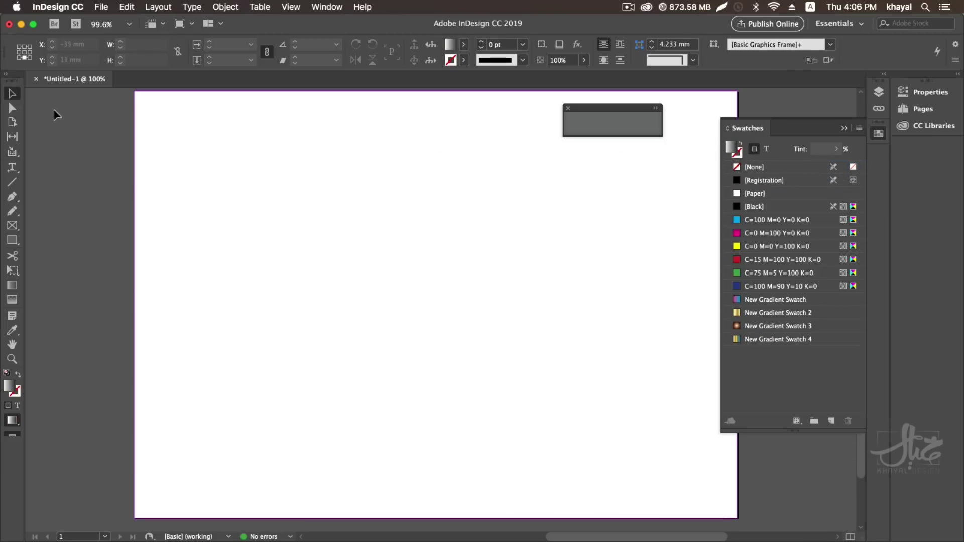
{"action": "left_click", "coordinate": [14, 243]}
{"action": "left_click_drag", "start_coordinate": [209, 232], "coordinate": [494, 454]}
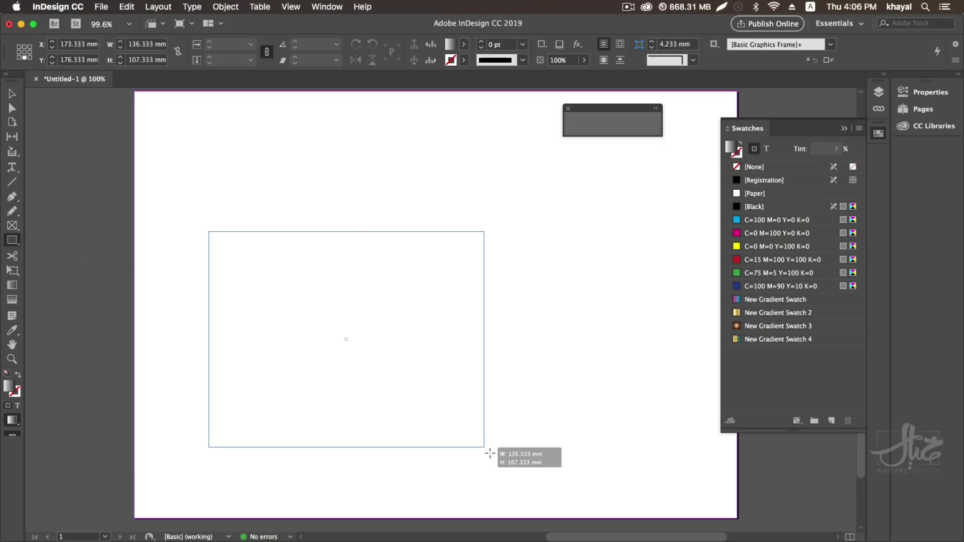
- Try each gradient swatch on the rectangle, settling on New Gradient Swatch 4
{"action": "left_click", "coordinate": [749, 302]}
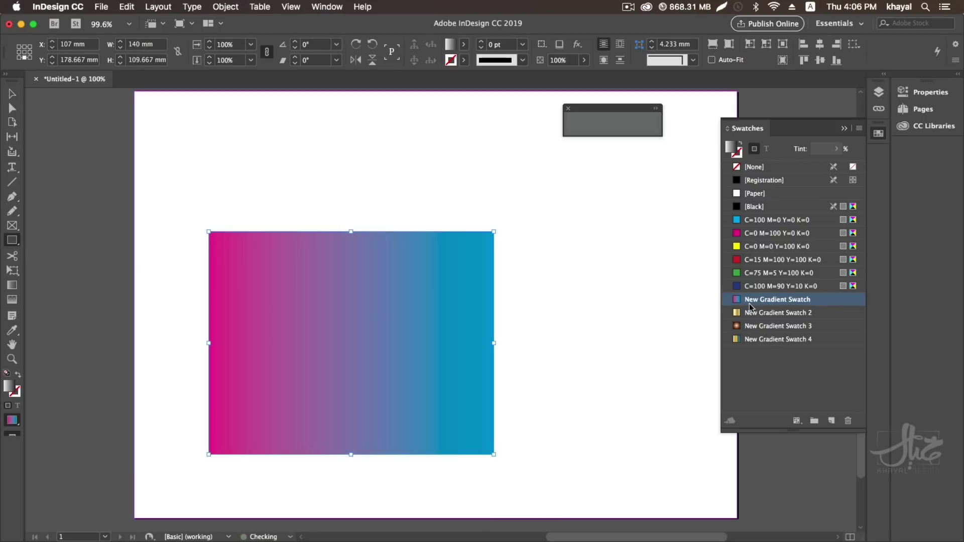
{"action": "left_click", "coordinate": [749, 312]}
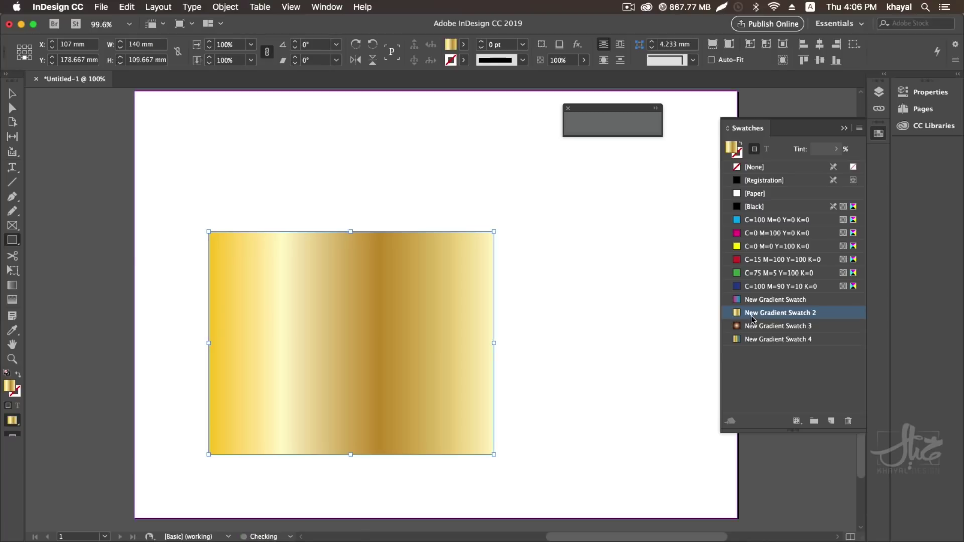
{"action": "left_click", "coordinate": [752, 324]}
{"action": "left_click", "coordinate": [751, 339]}
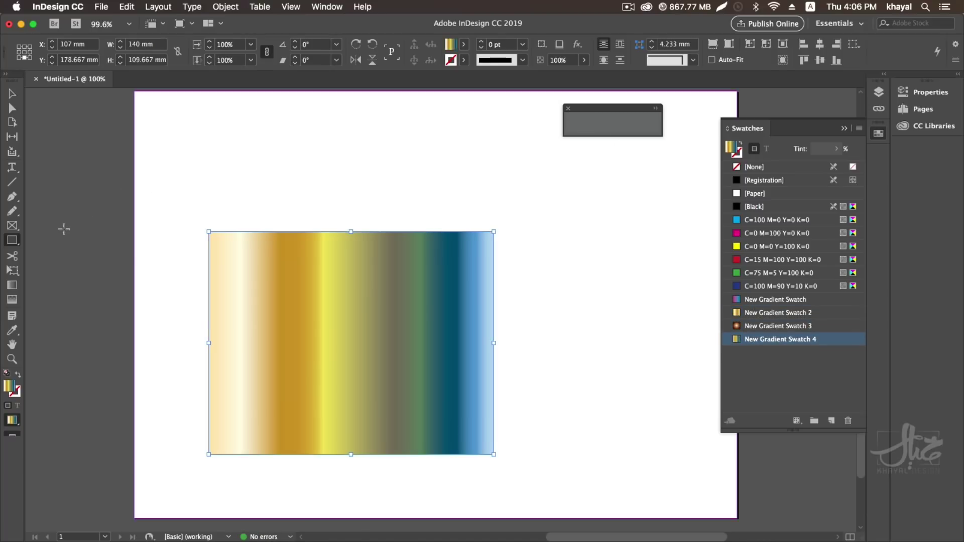
- Shift the second stop and the yellow stop of the gradient to the left
{"action": "double_click", "coordinate": [12, 284]}
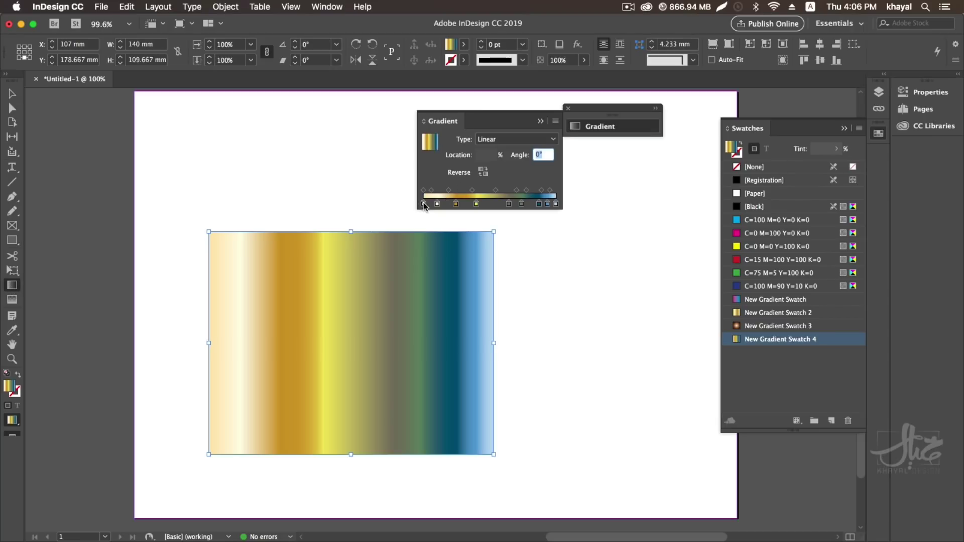
{"action": "left_click_drag", "start_coordinate": [437, 203], "coordinate": [435, 203]}
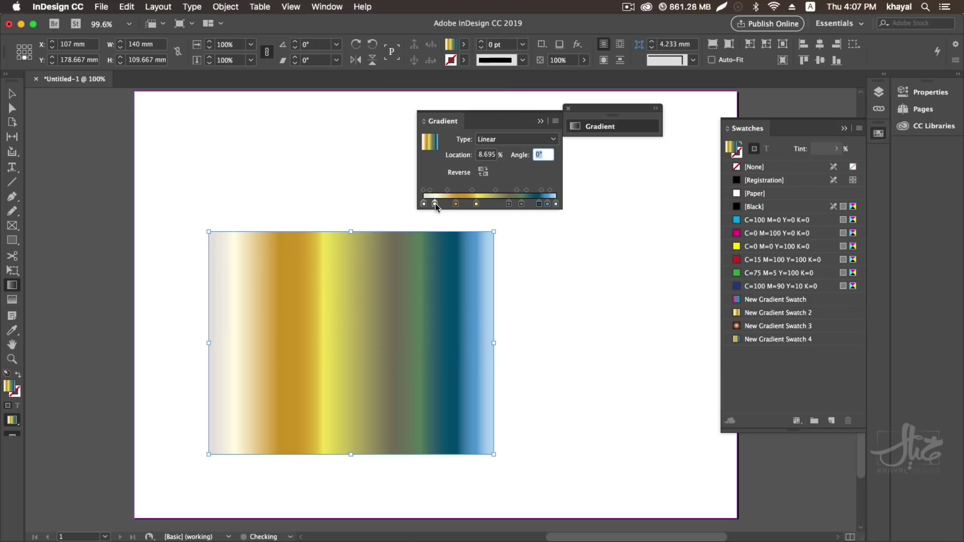
{"action": "left_click_drag", "start_coordinate": [476, 203], "coordinate": [468, 203]}
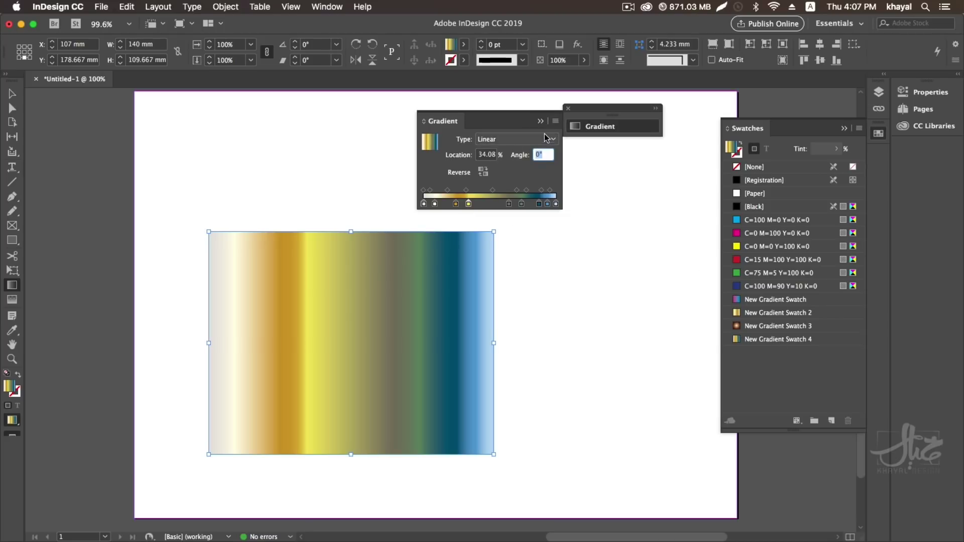
{"action": "left_click", "coordinate": [542, 121]}
- Delete the gradient rectangle and draw a text frame in the upper middle of the page
{"action": "key", "text": "v"}
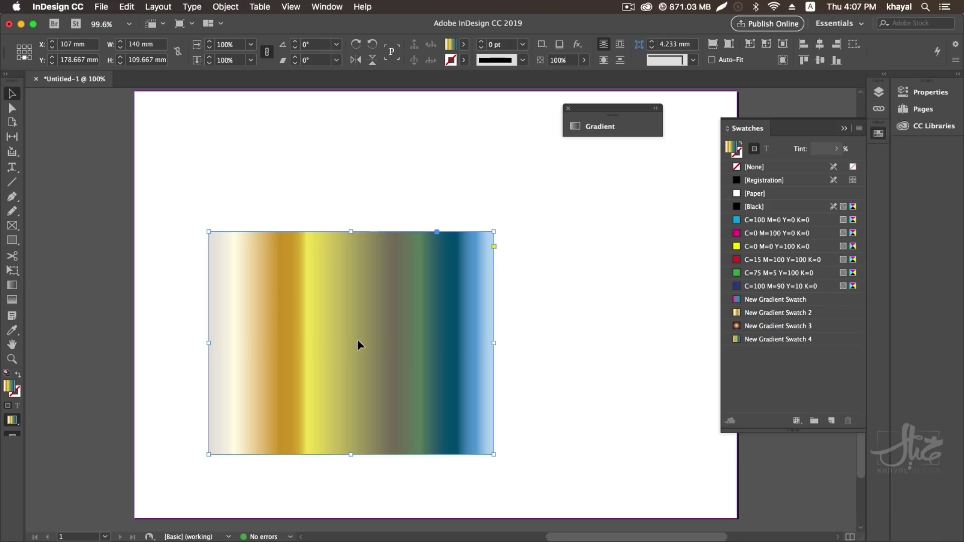
{"action": "key", "text": "Delete"}
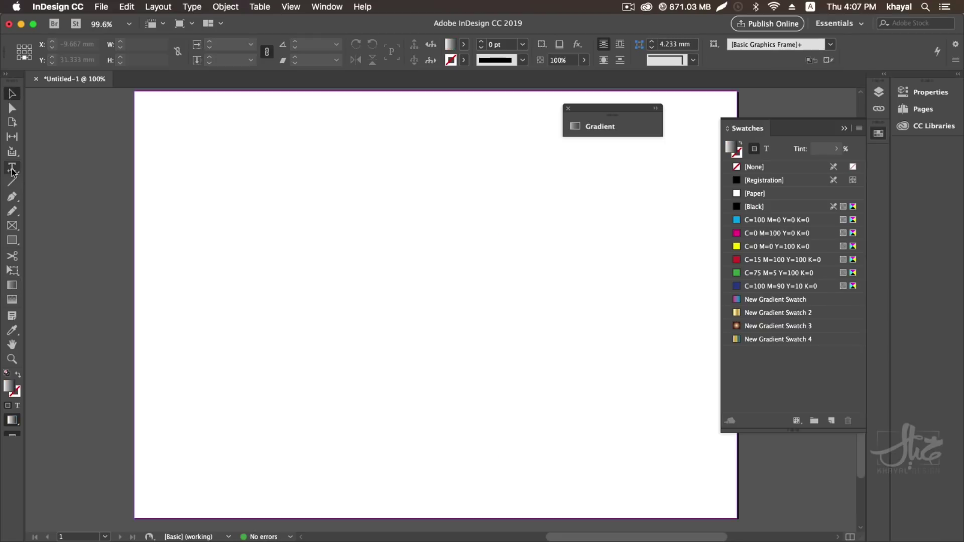
{"action": "left_click_drag", "start_coordinate": [271, 201], "coordinate": [534, 331]}
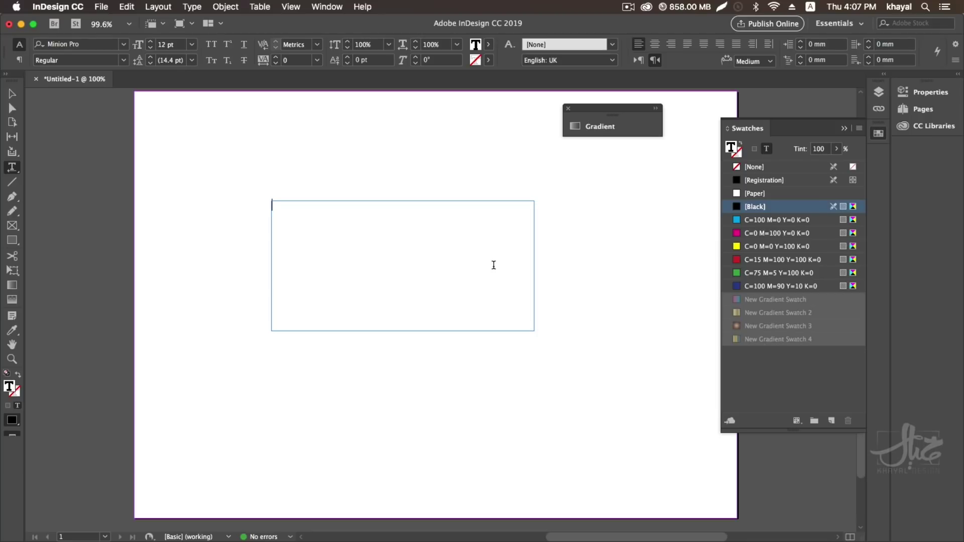
{"action": "type", "text": "M"}
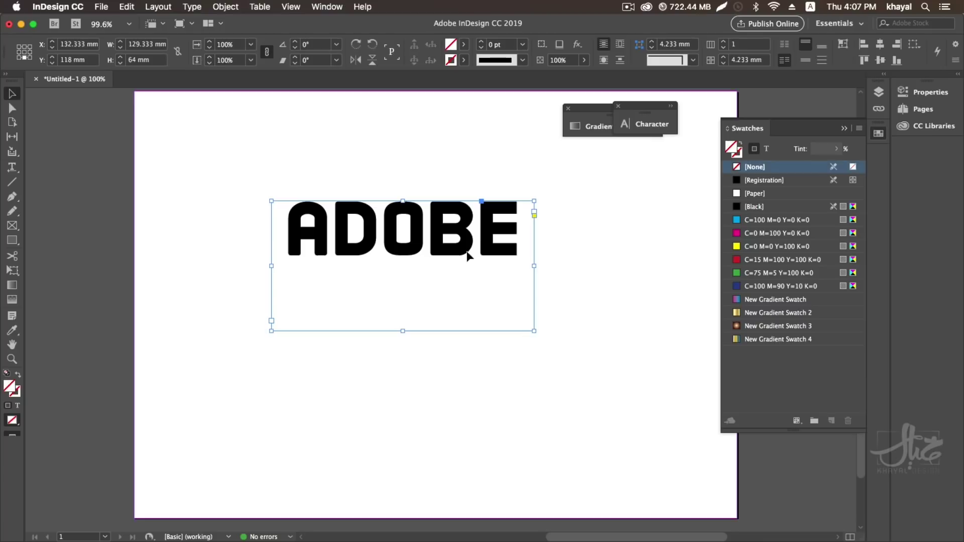
- Fill the word ADOBE with the gold New Gradient Swatch 2
{"action": "double_click", "coordinate": [399, 245]}
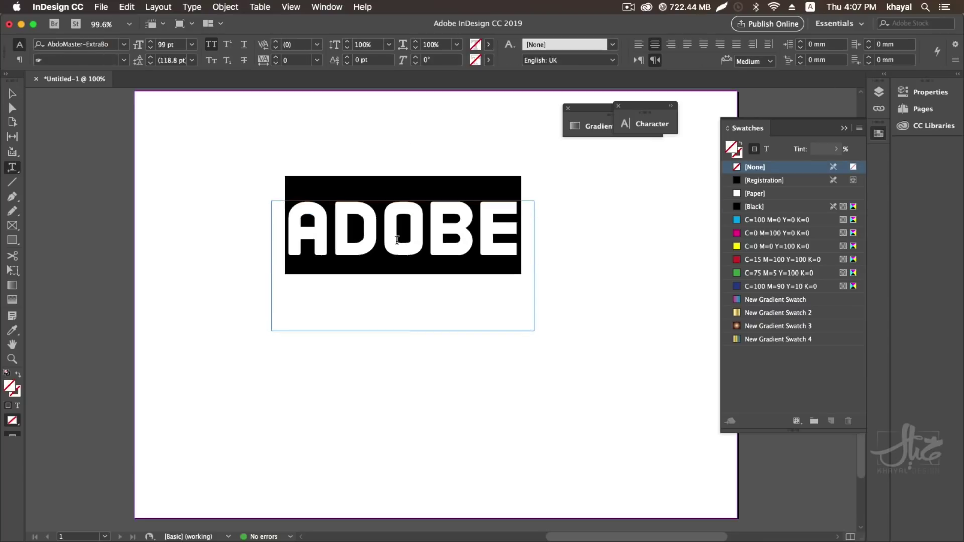
{"action": "left_click", "coordinate": [490, 45]}
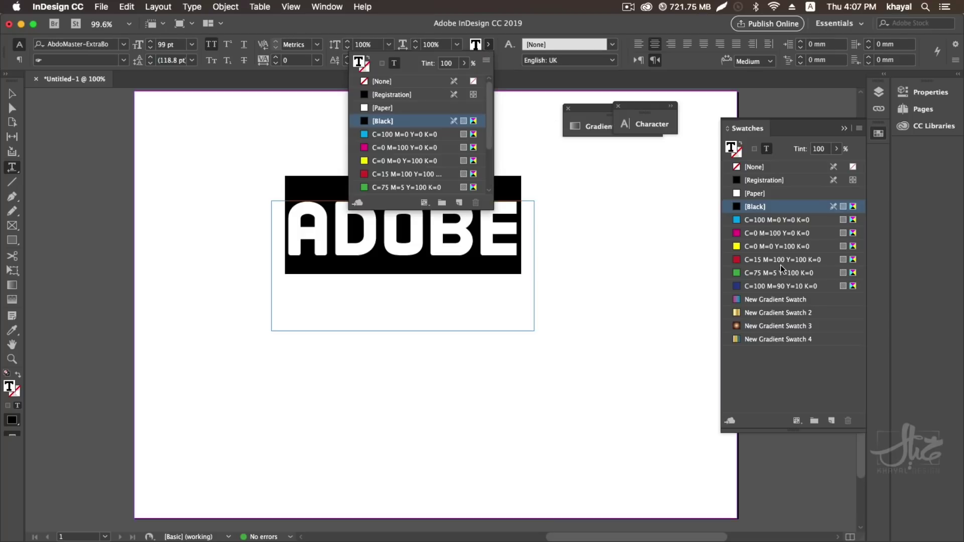
{"action": "left_click", "coordinate": [495, 141]}
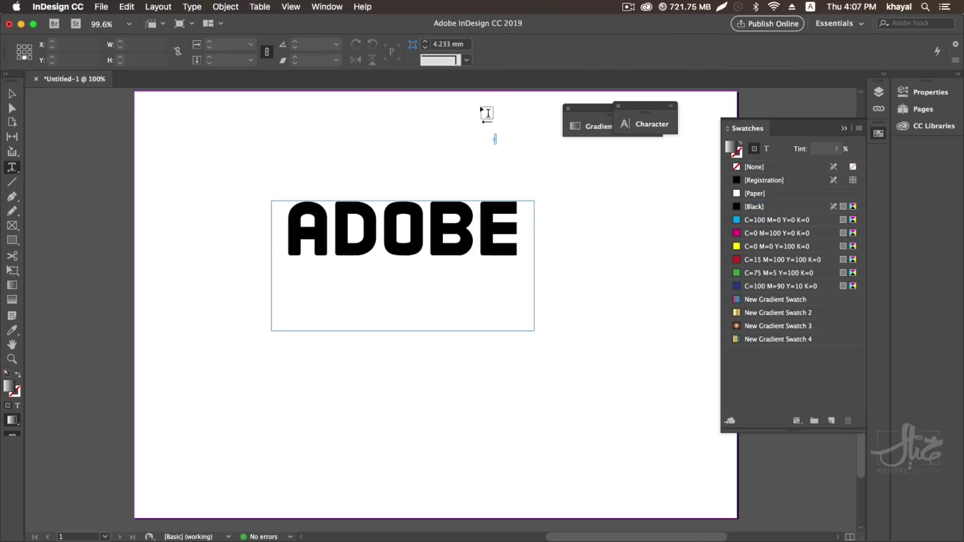
{"action": "left_click", "coordinate": [456, 258]}
{"action": "double_click", "coordinate": [457, 247]}
{"action": "left_click", "coordinate": [488, 45]}
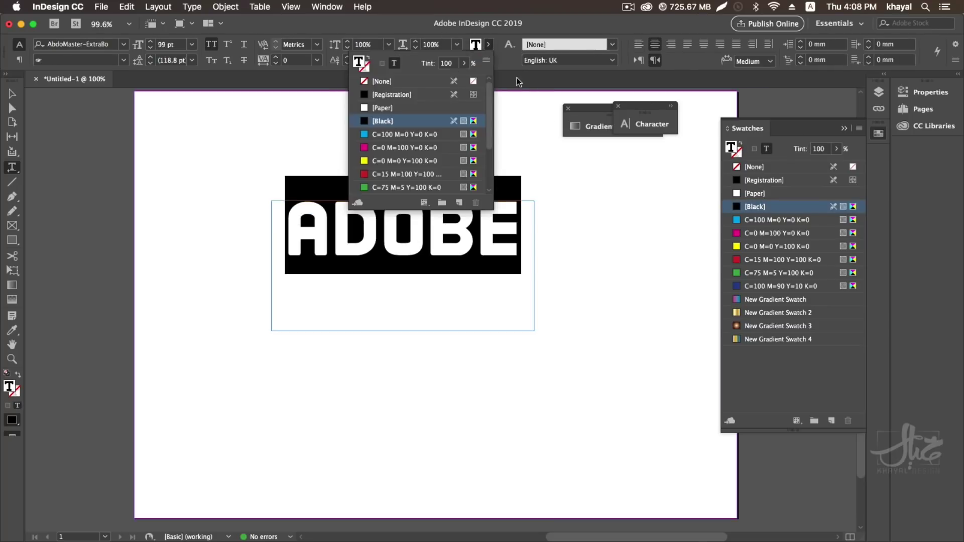
{"action": "scroll", "coordinate": [472, 141], "scroll_direction": "down", "scroll_amount": 2}
{"action": "scroll", "coordinate": [467, 167], "scroll_direction": "down", "scroll_amount": 3}
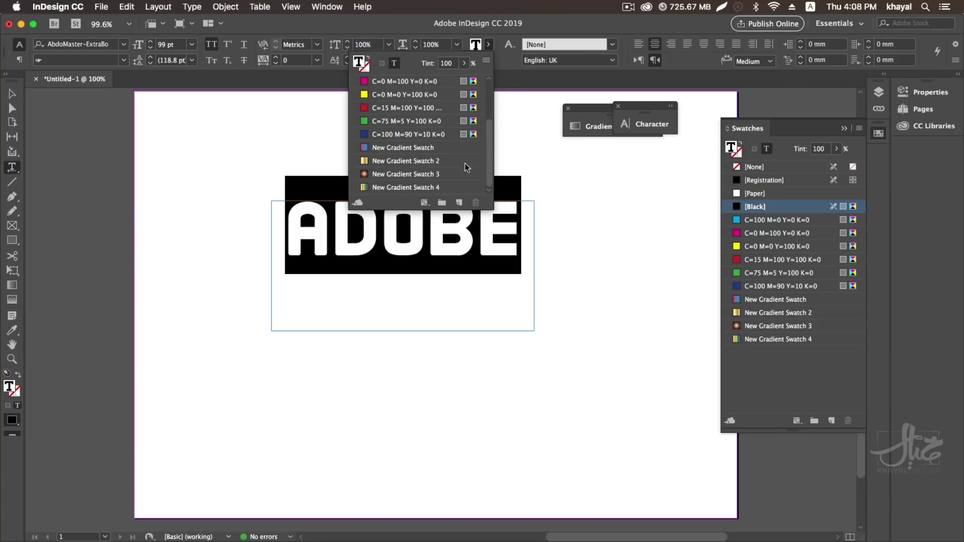
{"action": "left_click", "coordinate": [370, 161]}
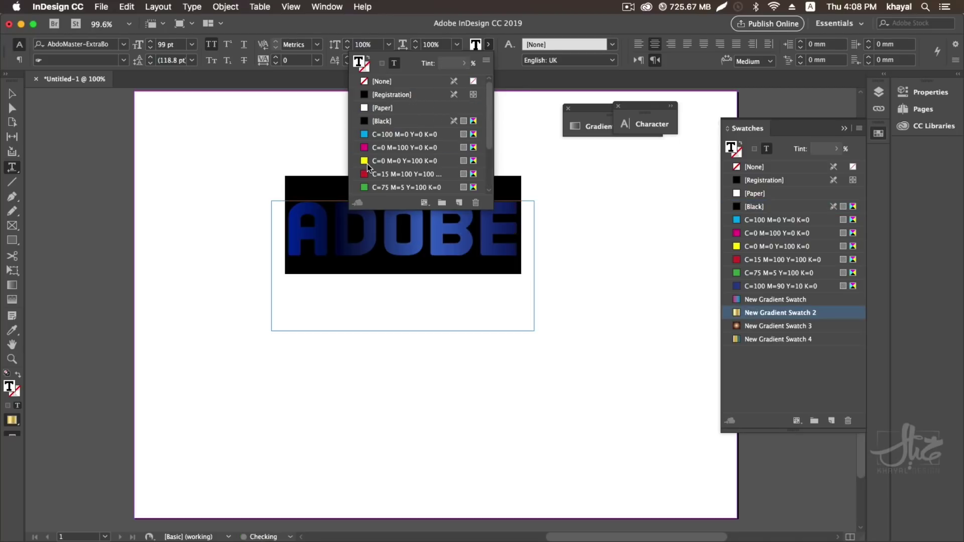
- Select the ADOBE text frame with the Selection tool
{"action": "left_click", "coordinate": [14, 91]}
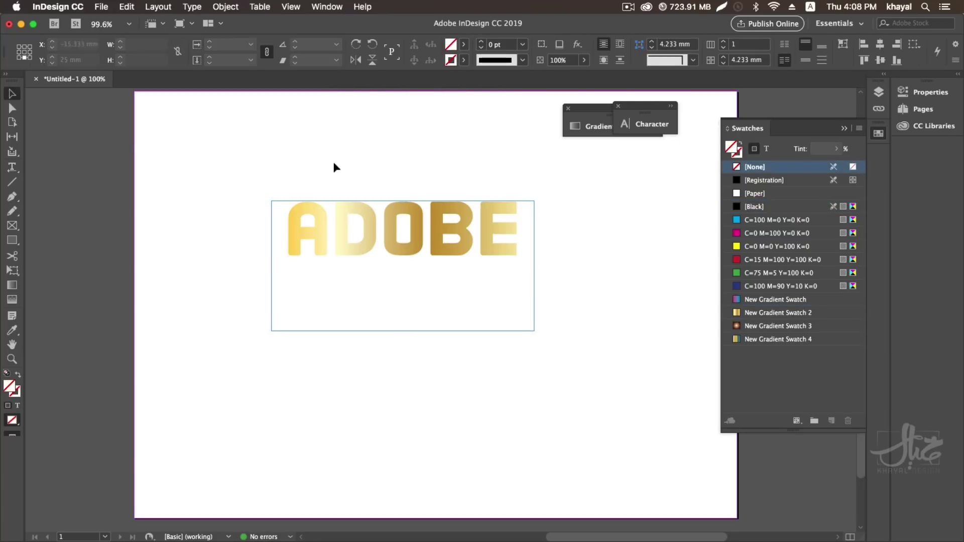
{"action": "left_click", "coordinate": [449, 276]}
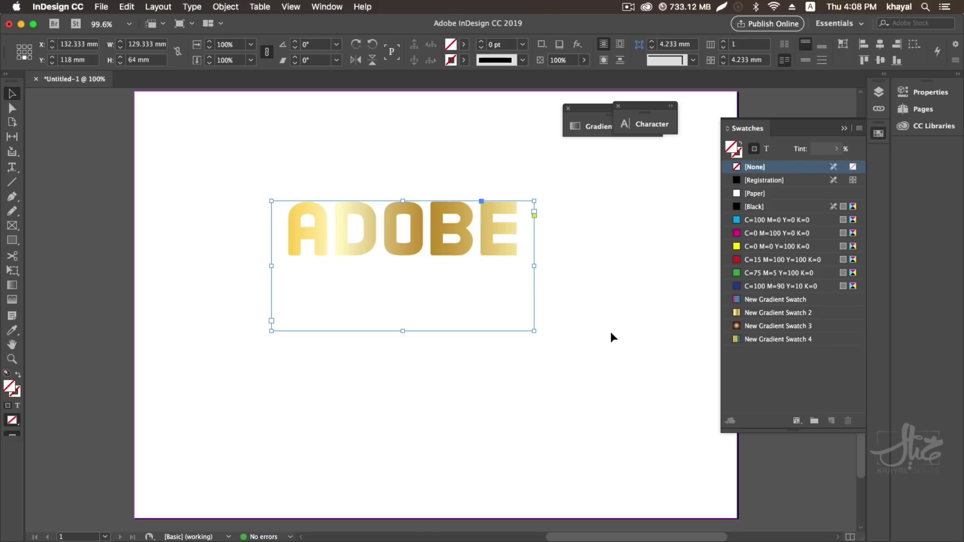
{"action": "left_click", "coordinate": [611, 333]}
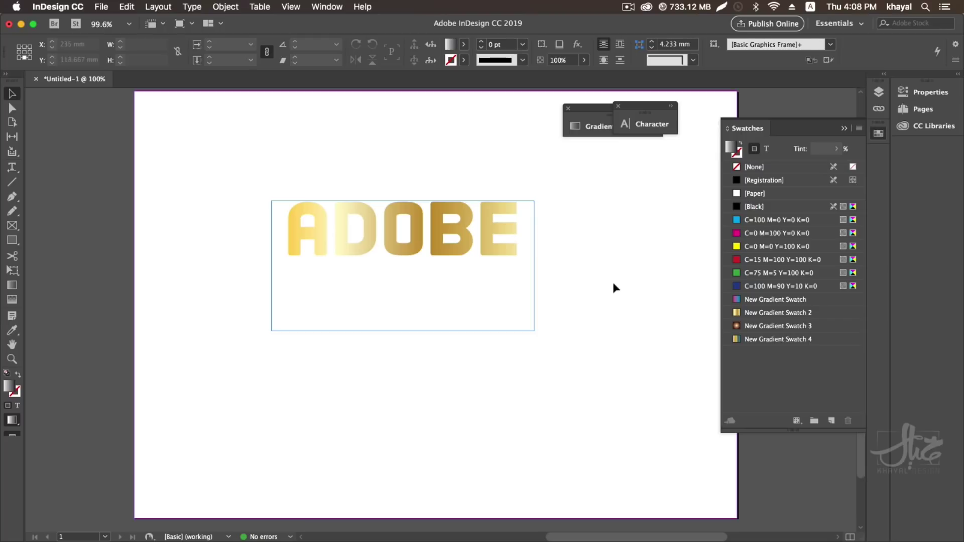
{"action": "left_click", "coordinate": [480, 324]}
- Delete the ADOBE text frame, leaving the page blank
{"action": "key", "text": "Delete"}
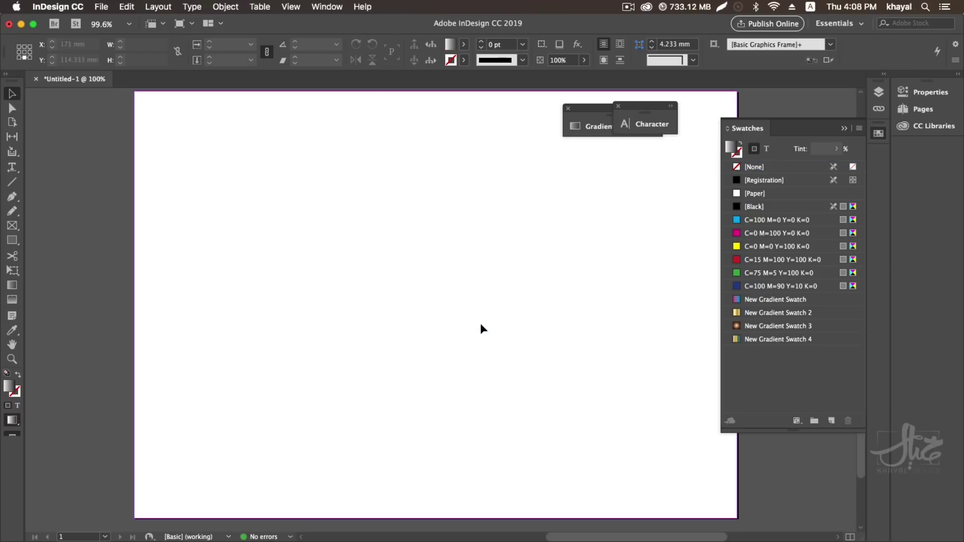
{"action": "key", "text": "super+Tab"}
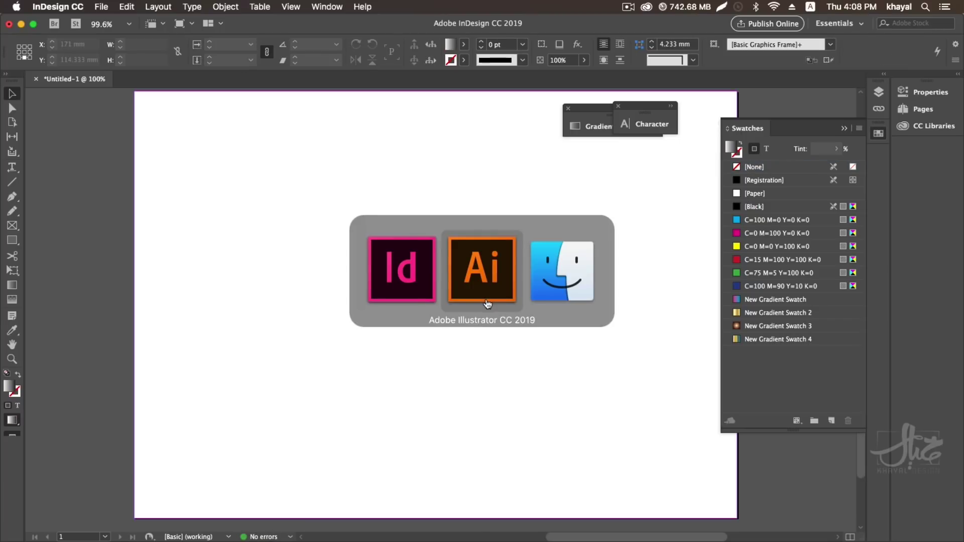
{"action": "left_click", "coordinate": [422, 294]}
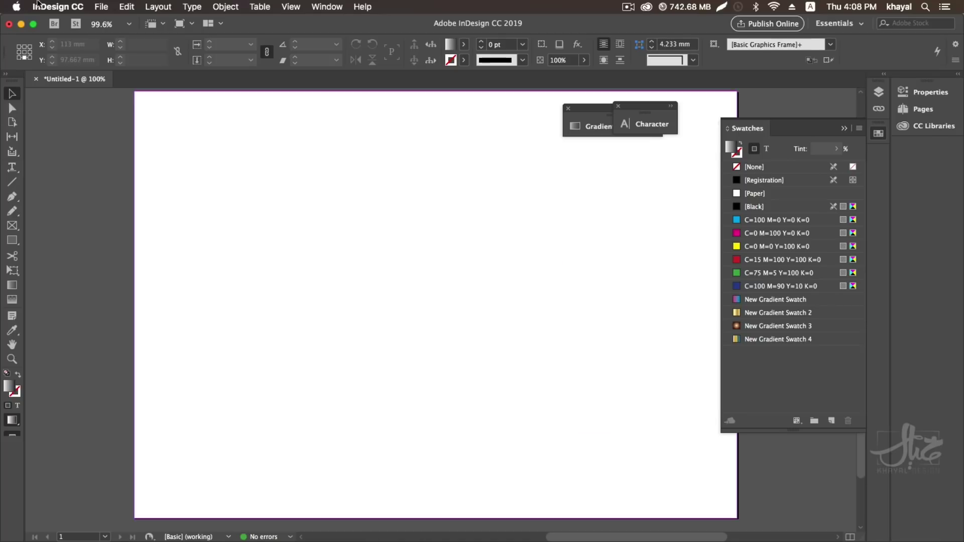
- Look through the Edit menu commands, then bring Illustrator to the front
{"action": "left_click", "coordinate": [96, 7]}
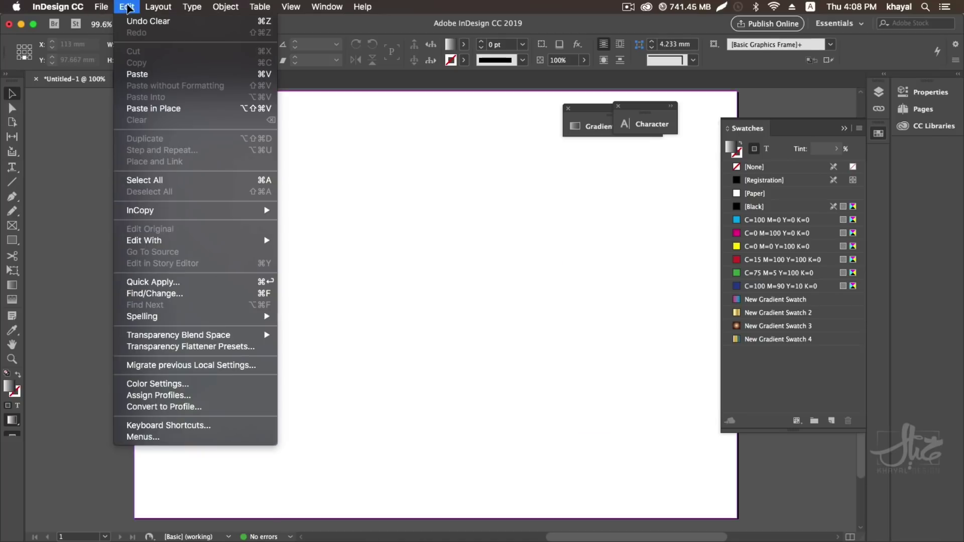
{"action": "mouse_move", "coordinate": [179, 336]}
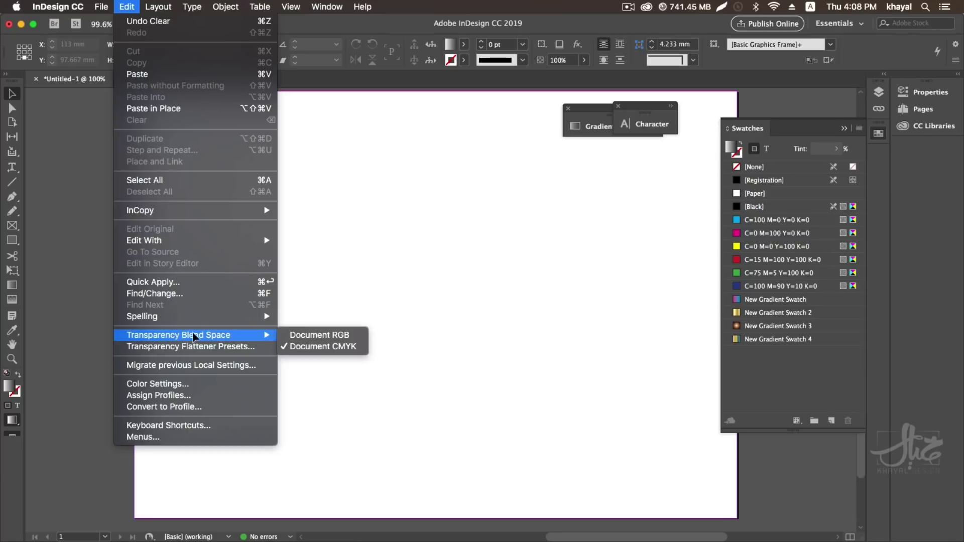
{"action": "left_click", "coordinate": [358, 351]}
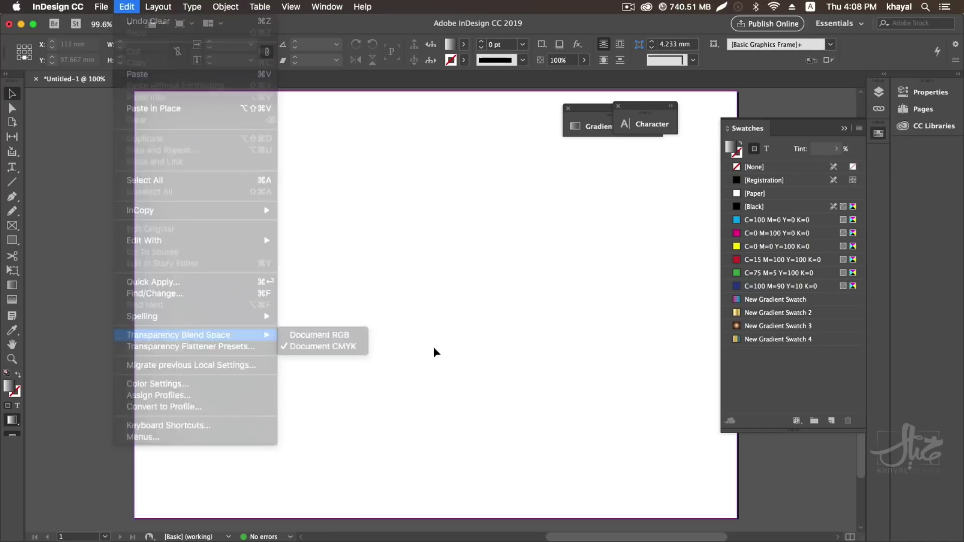
{"action": "key", "text": "super+Tab"}
- Switch the Illustrator document to RGB Color via File > Document Color Mode
{"action": "left_click", "coordinate": [460, 281]}
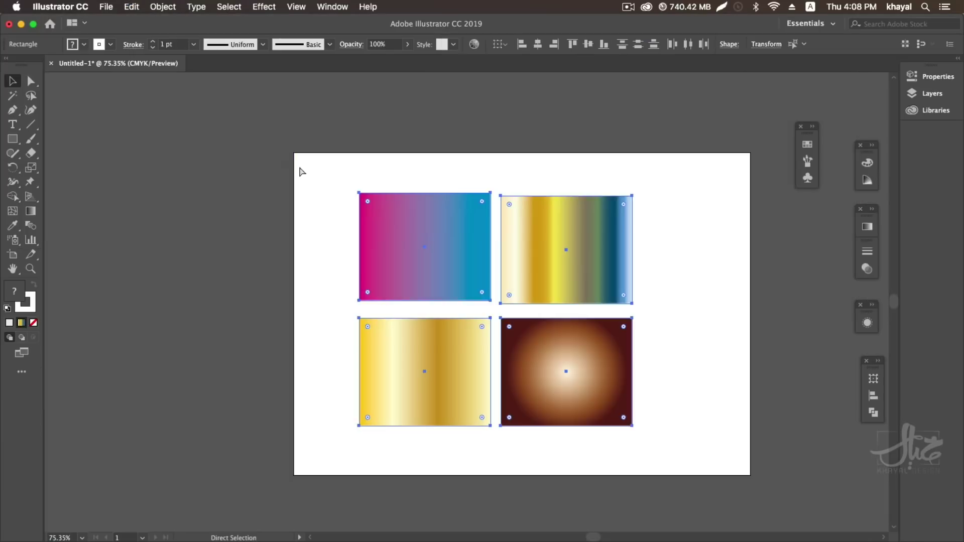
{"action": "left_click", "coordinate": [116, 7]}
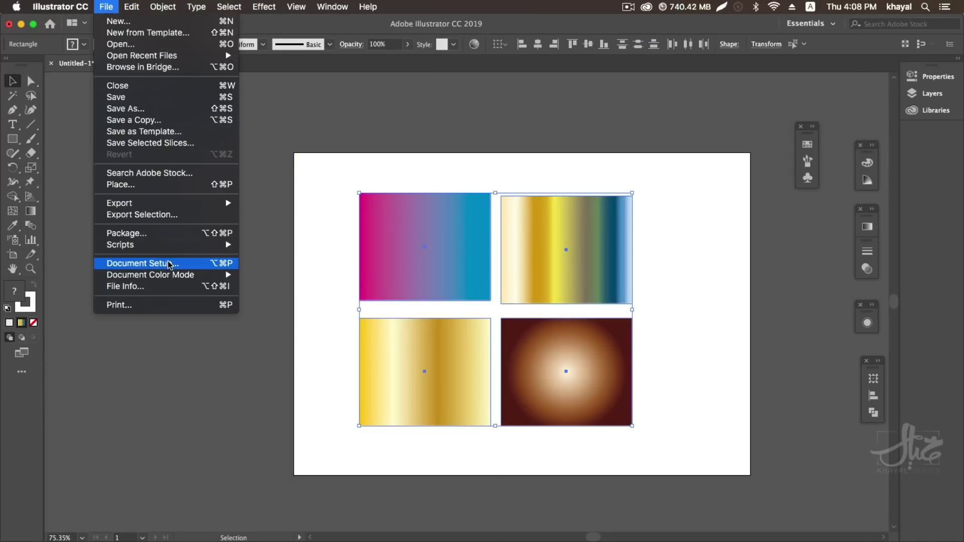
{"action": "mouse_move", "coordinate": [150, 275]}
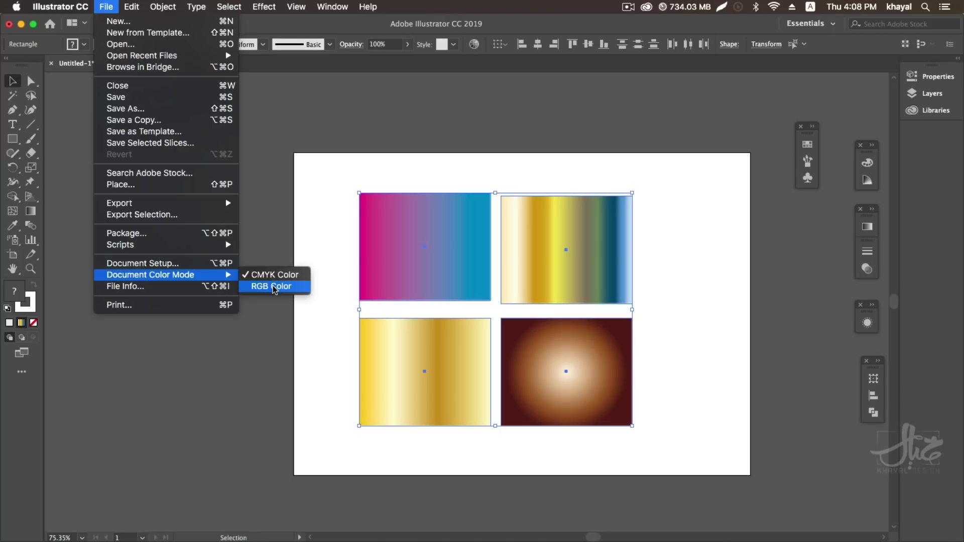
{"action": "left_click", "coordinate": [274, 287]}
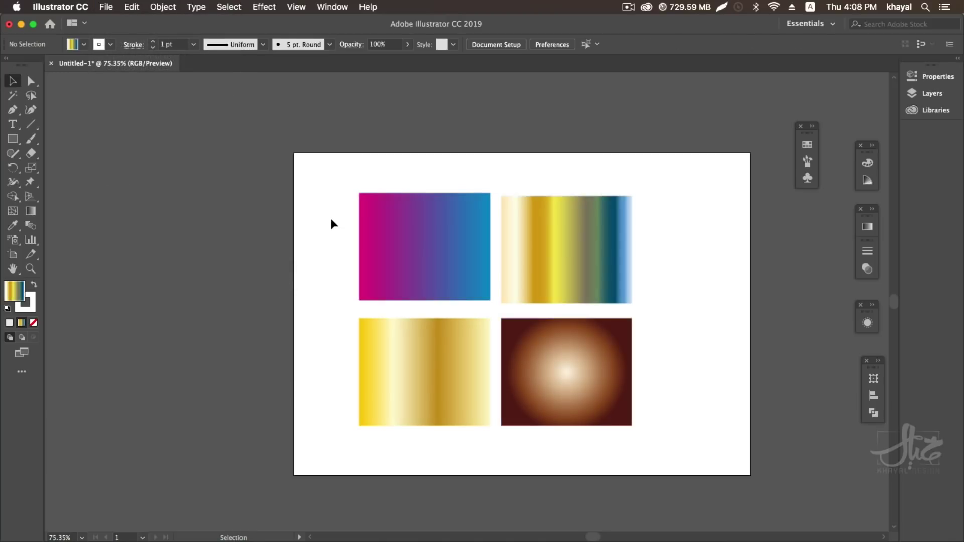
- Marquee-select all four gradient rectangles and return to InDesign
{"action": "left_click_drag", "start_coordinate": [335, 175], "coordinate": [716, 476]}
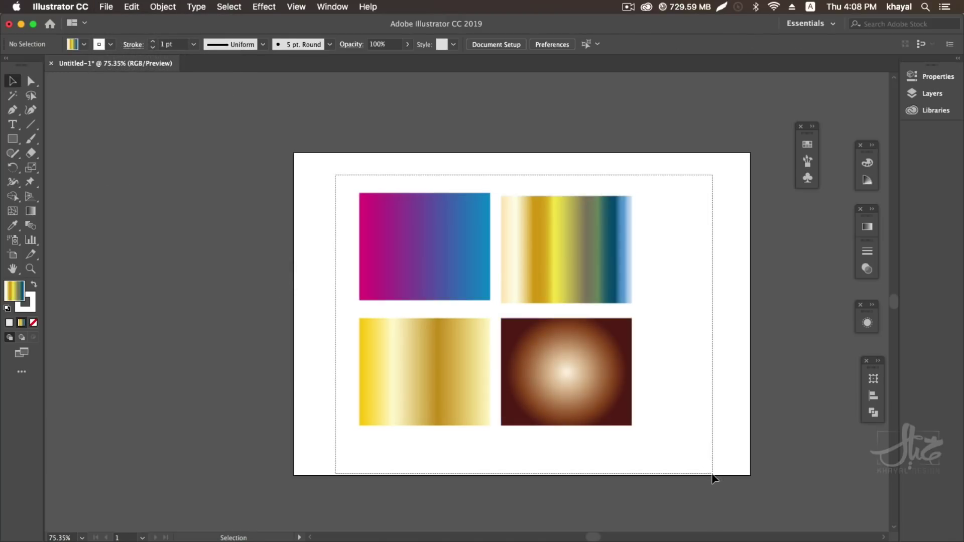
{"action": "key", "text": "super"}
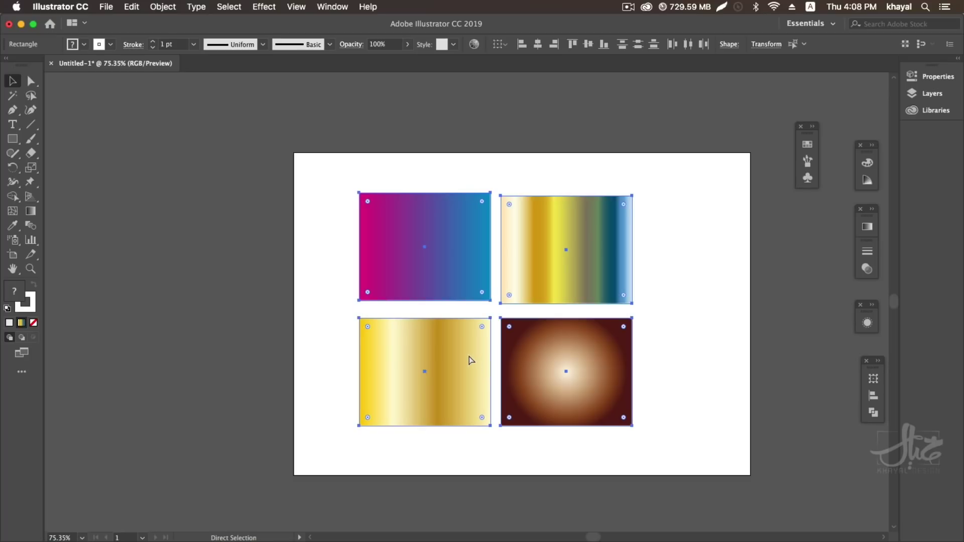
{"action": "key", "text": "super+Tab"}
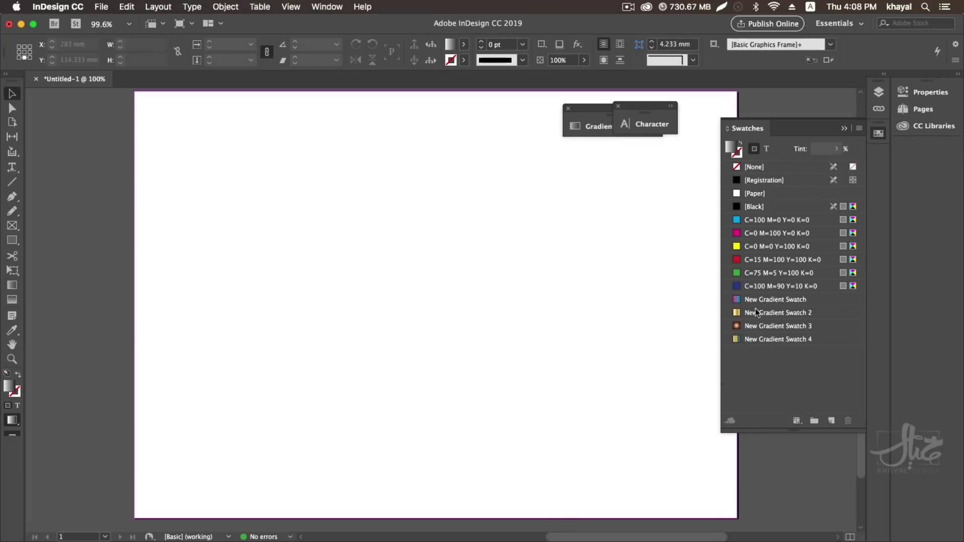
- Delete the four gradient swatches and paste the gradient rectangles onto the page
{"action": "left_click", "coordinate": [777, 299]}
{"action": "left_click", "coordinate": [777, 338], "text": "shift"}
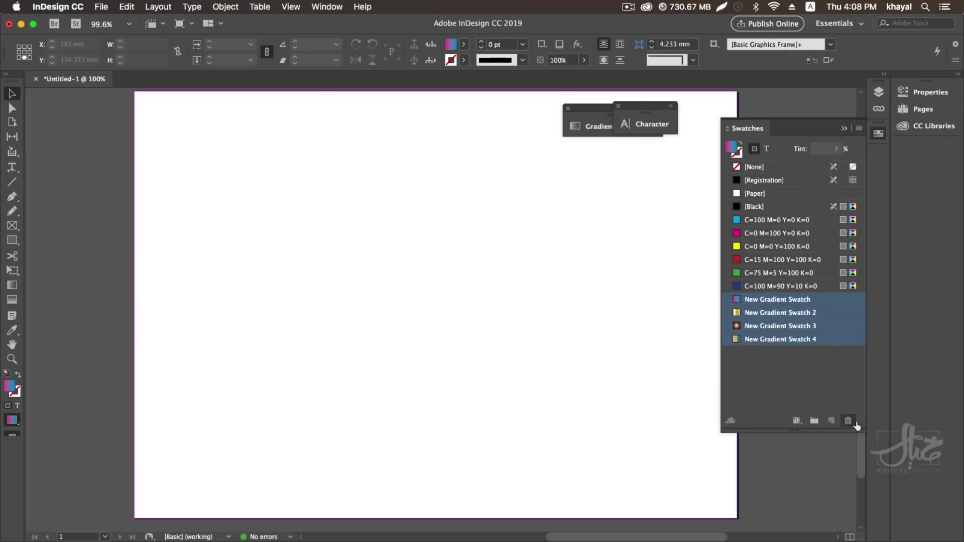
{"action": "key", "text": "Delete"}
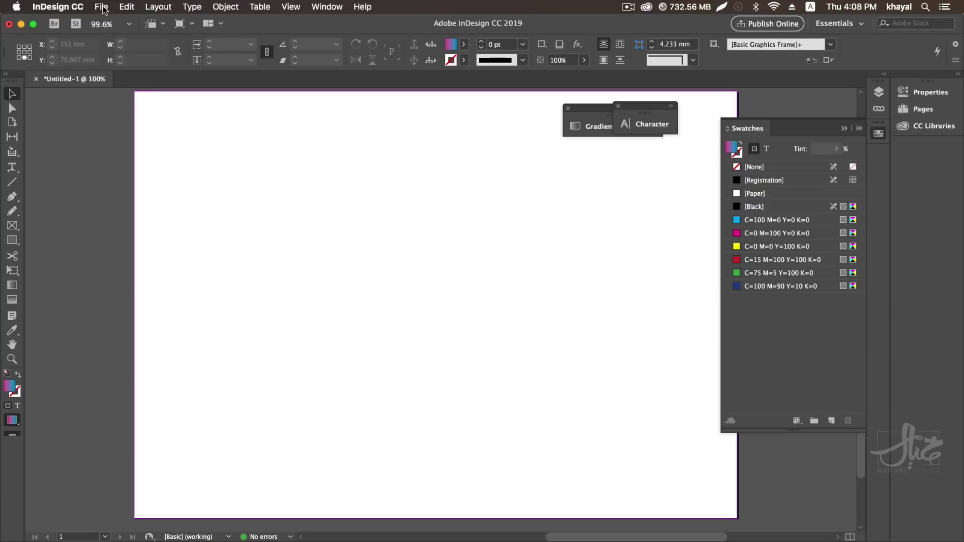
{"action": "left_click", "coordinate": [127, 7]}
{"action": "left_click", "coordinate": [141, 74]}
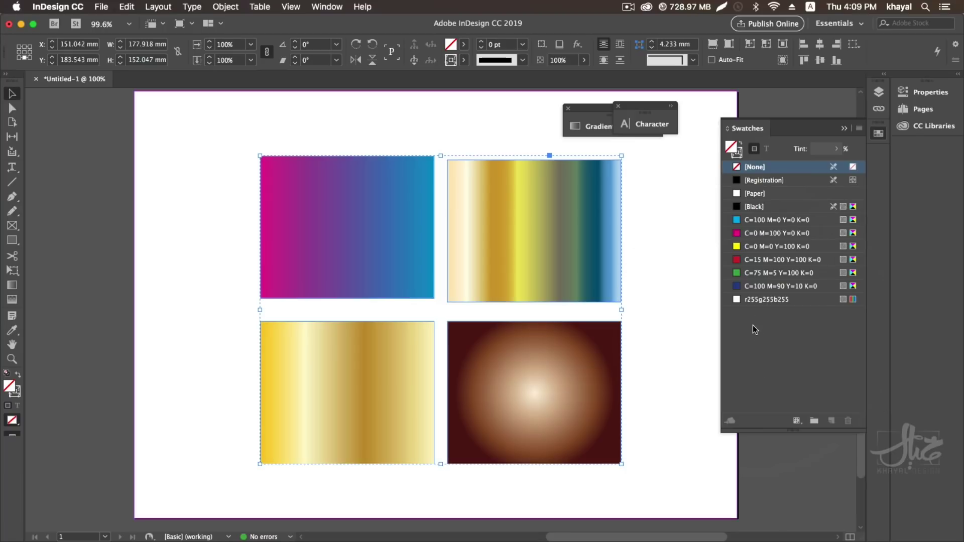
- Set the Illustrator document back to CMYK colour mode and return to InDesign
{"action": "key", "text": "super+Tab"}
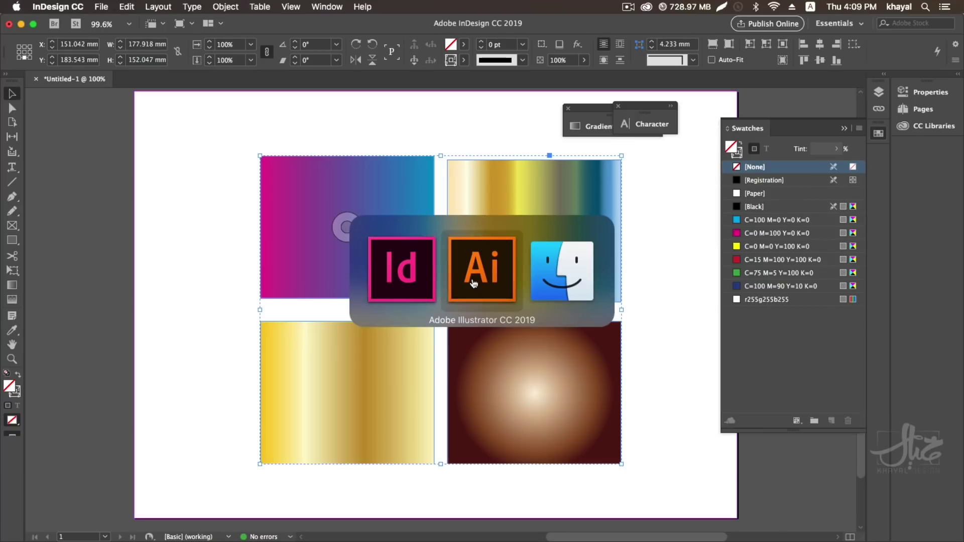
{"action": "left_click", "coordinate": [132, 6]}
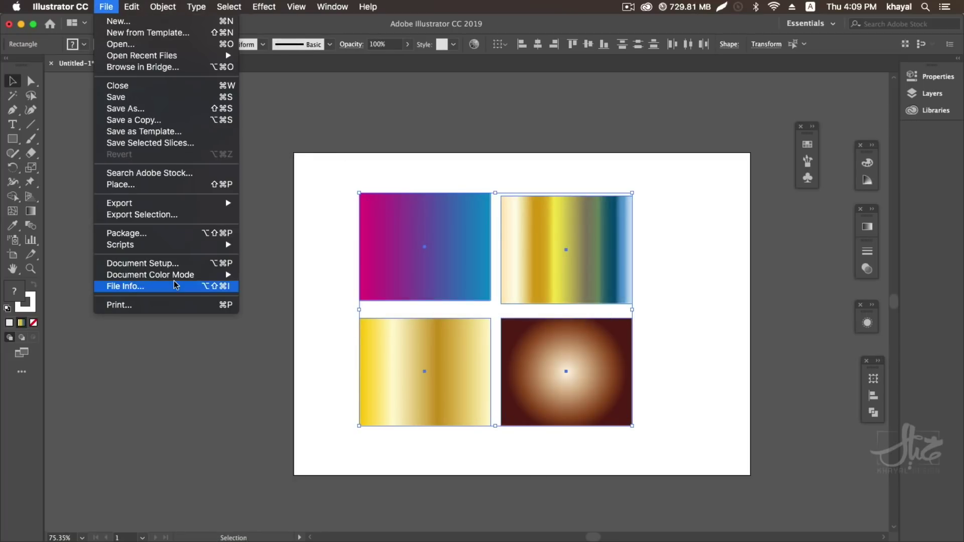
{"action": "mouse_move", "coordinate": [149, 275]}
{"action": "left_click", "coordinate": [271, 276]}
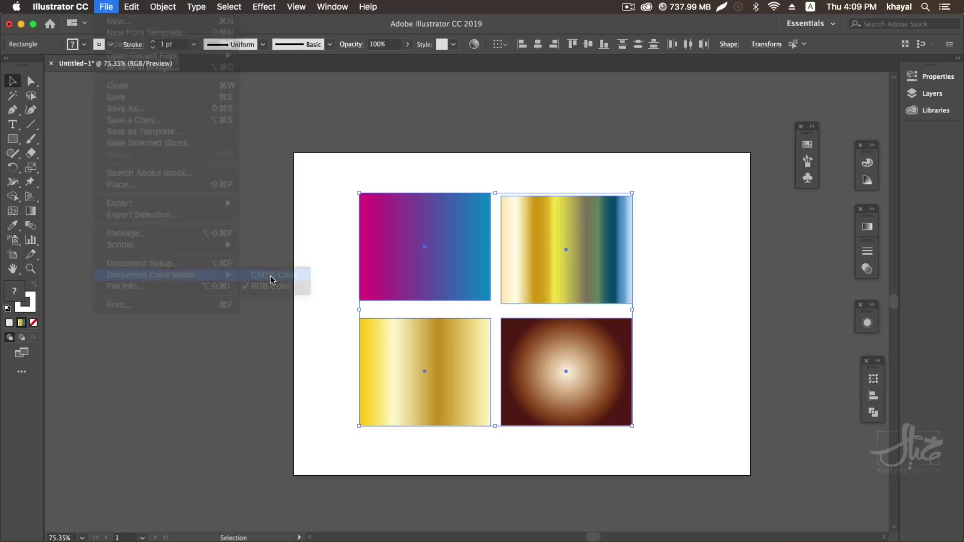
{"action": "key", "text": "super+Tab"}
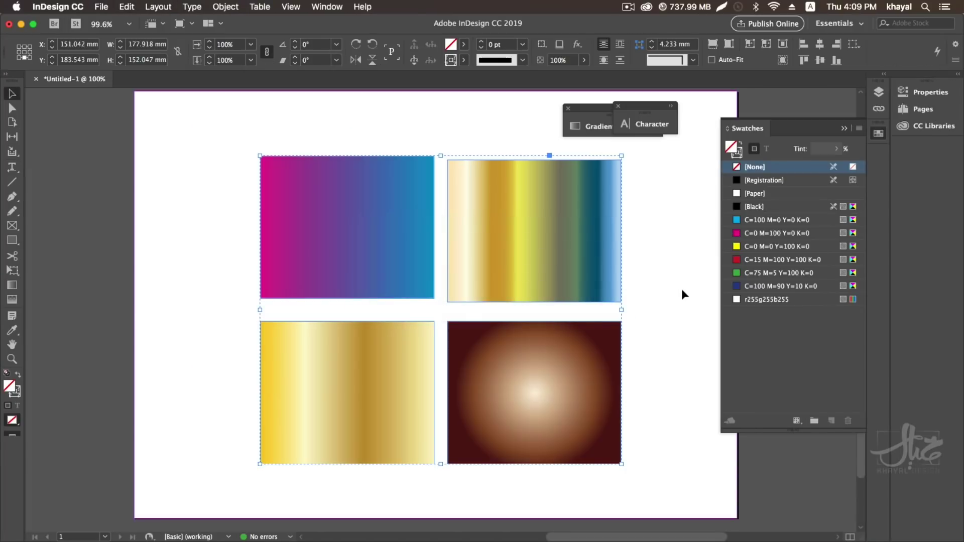
{"action": "left_click", "coordinate": [683, 294]}
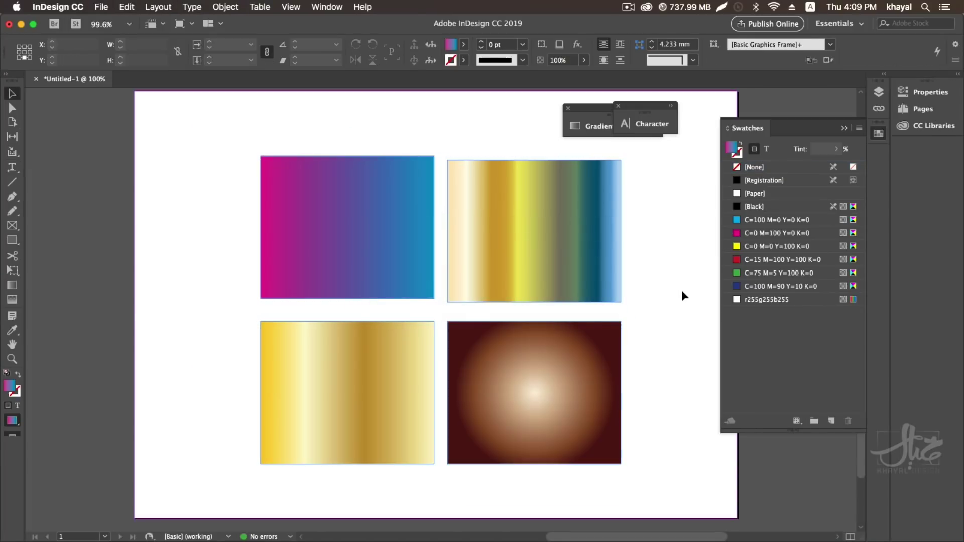